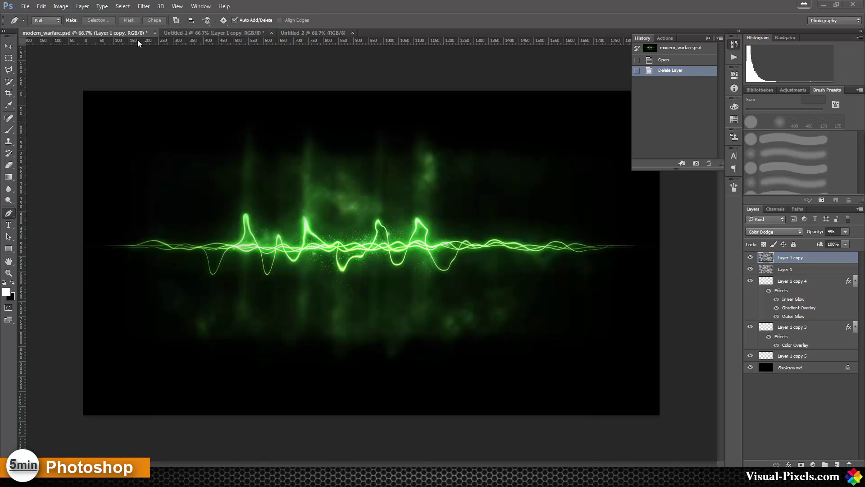
# Step: Bring the Untitled-1 document with its finished green glowing waveform to the front
pyautogui.click(196, 32)
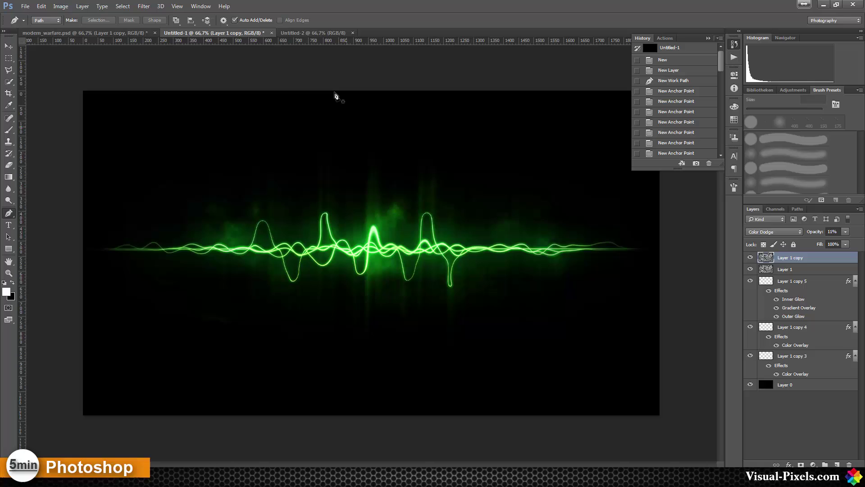
# Step: In Untitled-2, unlock the Background into Layer 0 and add an empty Layer 1
pyautogui.click(317, 32)
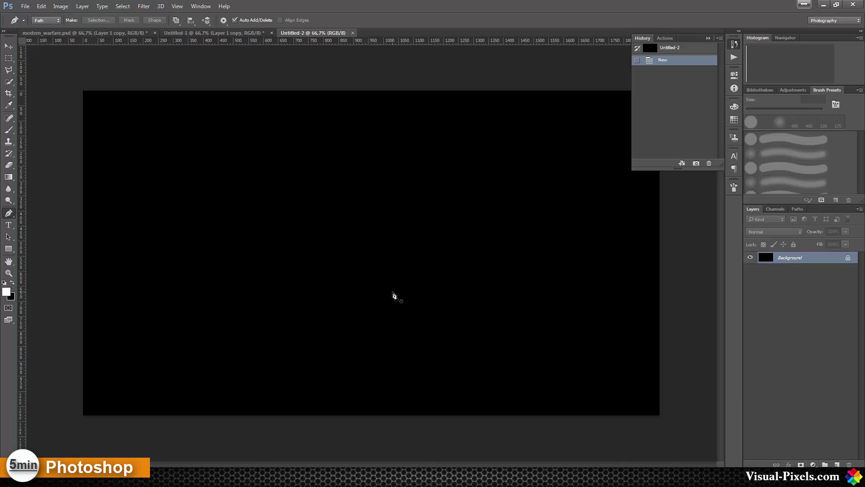
pyautogui.click(848, 260)
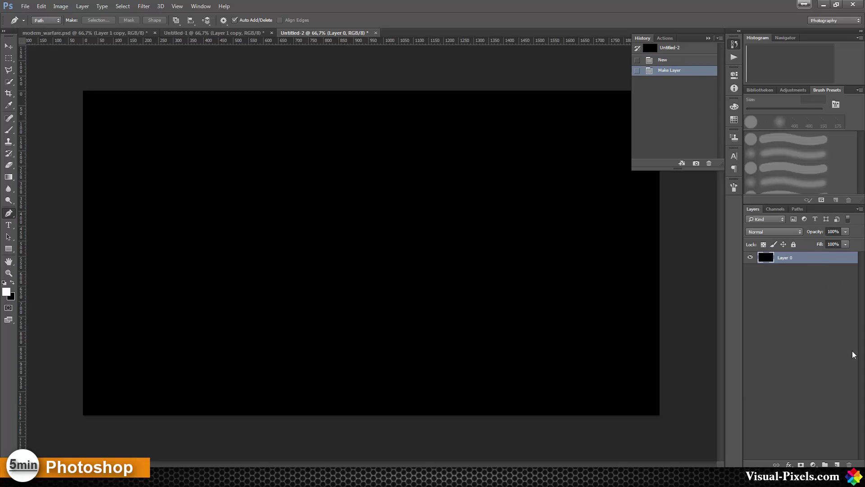
pyautogui.click(837, 464)
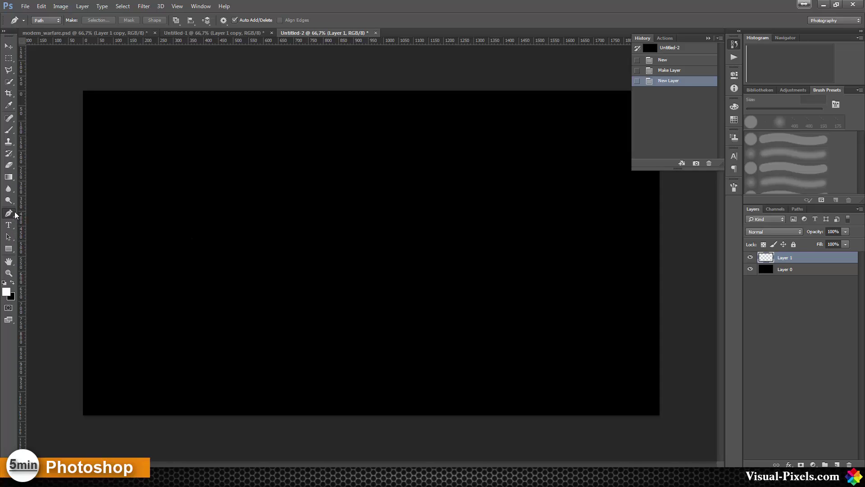
# Step: Draw a straight horizontal Pen path across the canvas, ready for a brush stroke
pyautogui.click(87, 248)
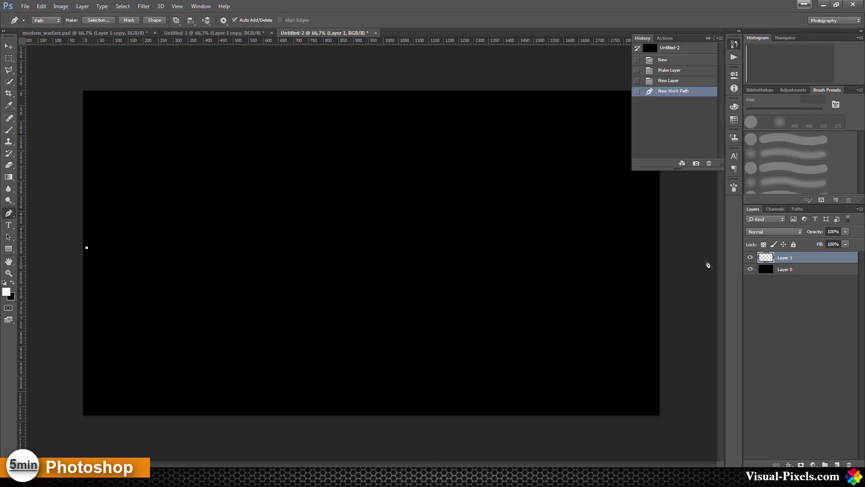
pyautogui.keyDown('shift'); pyautogui.click(657, 248); pyautogui.keyUp('shift')
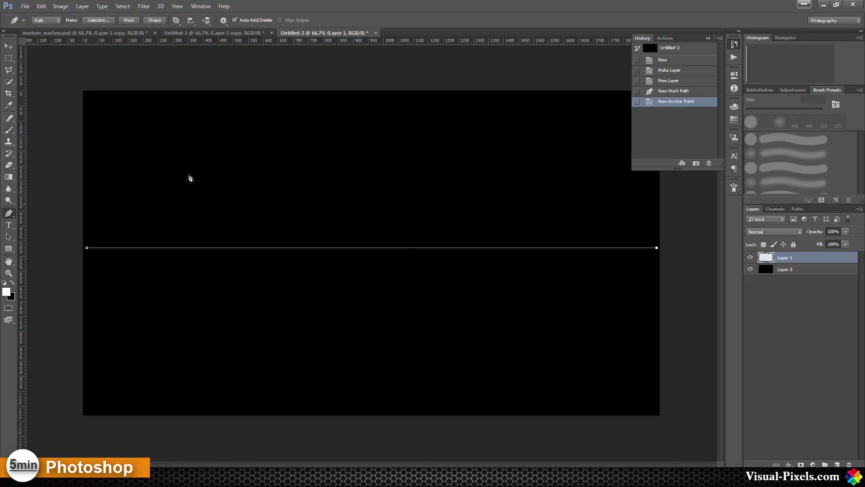
pyautogui.click(9, 130)
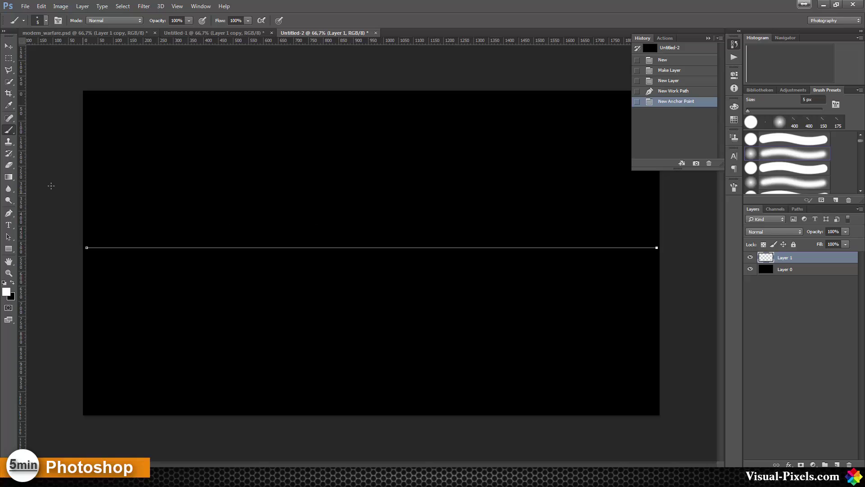
# Step: Stroke the path with the brush using Simulate Pressure for tapered white ends, then delete the path
pyautogui.click(9, 213)
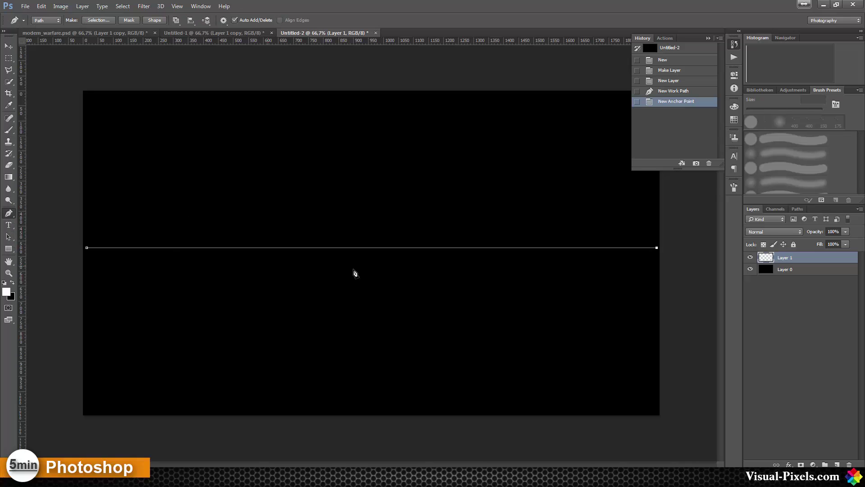
pyautogui.rightClick(363, 252)
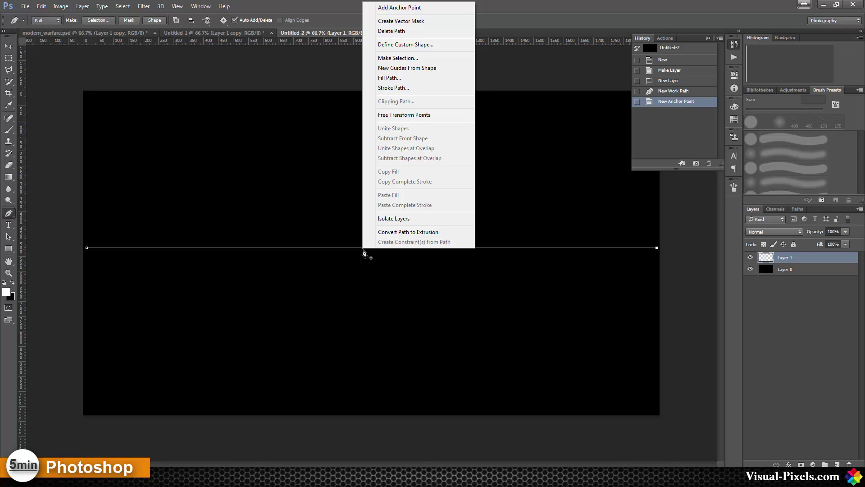
pyautogui.click(401, 89)
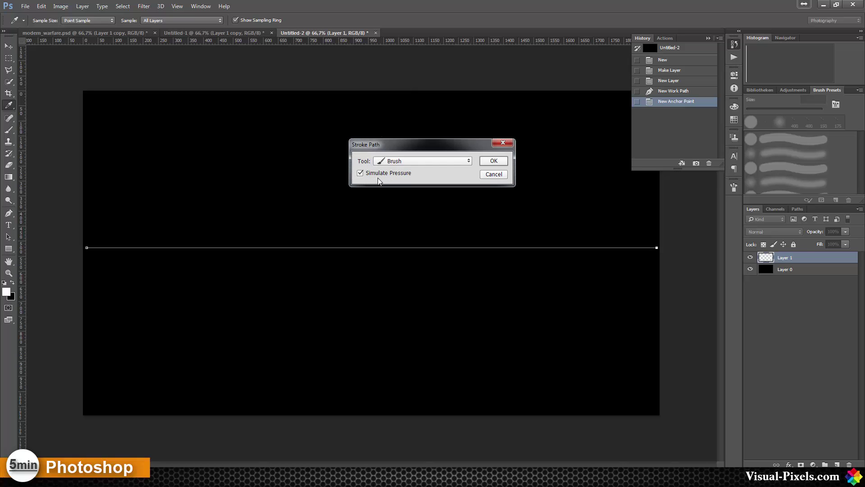
pyautogui.click(486, 161)
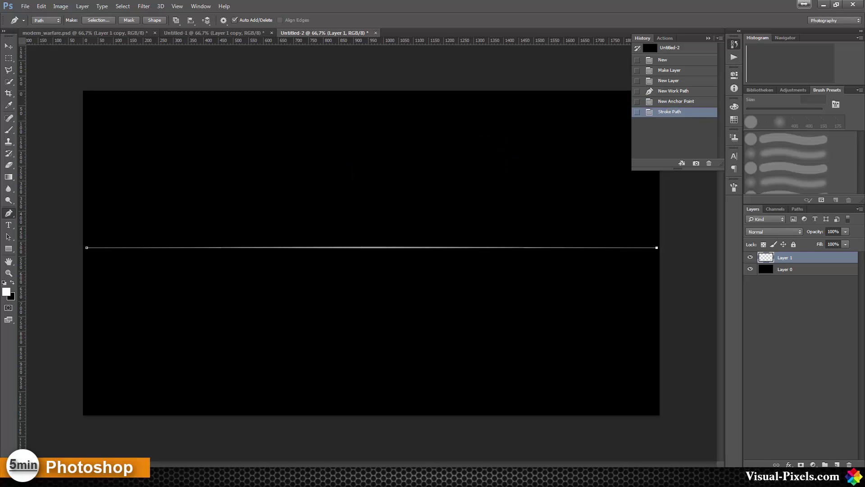
pyautogui.rightClick(305, 252)
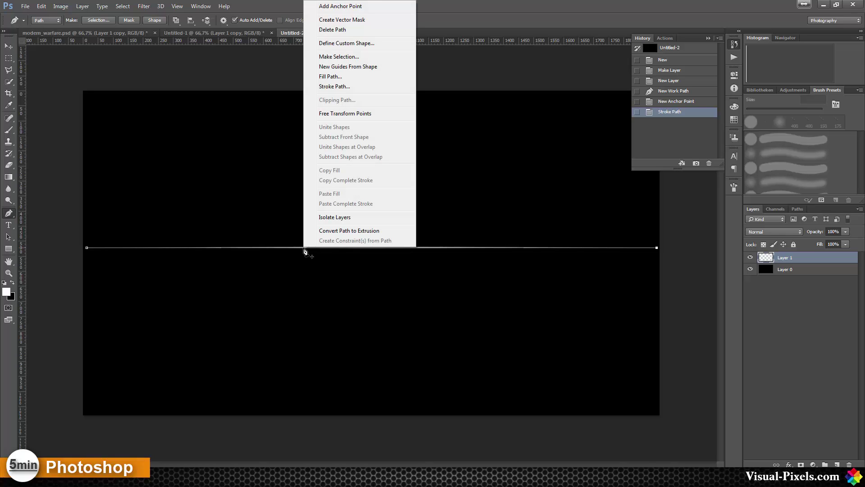
pyautogui.click(343, 30)
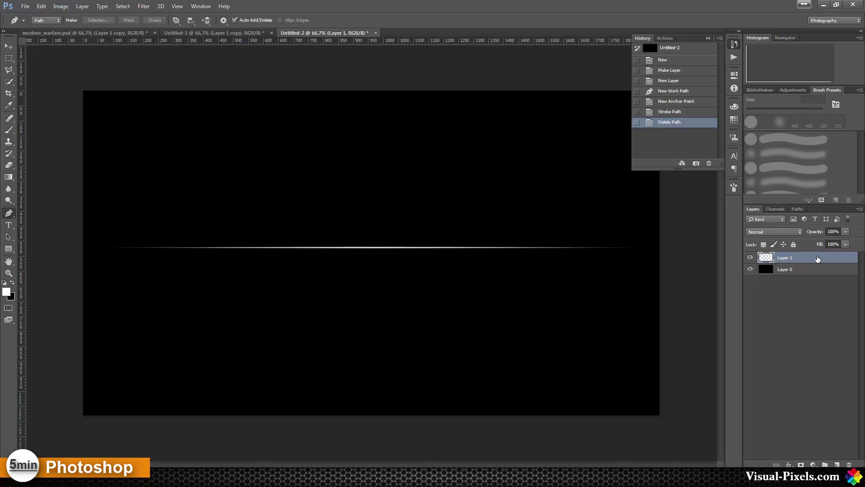
# Step: Duplicate the line layer, hide Layer 1, and open Liquify with Layer 0 as backdrop
pyautogui.hotkey('ctrl', 'j')
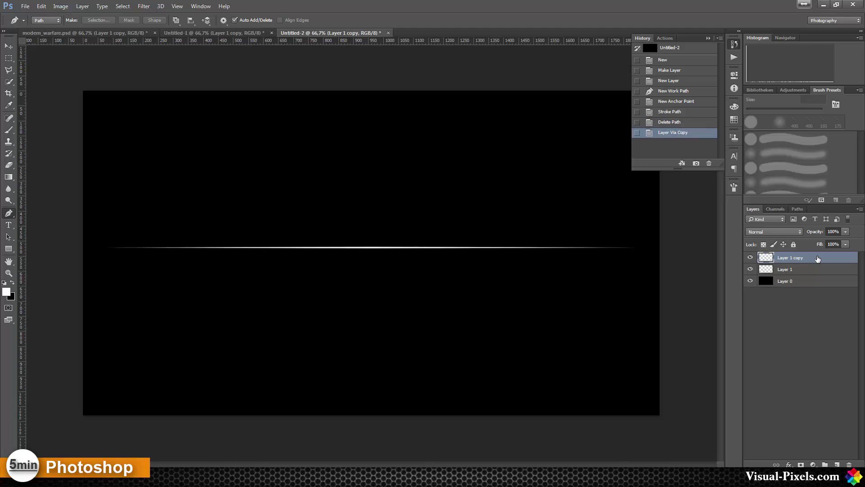
pyautogui.click(751, 269)
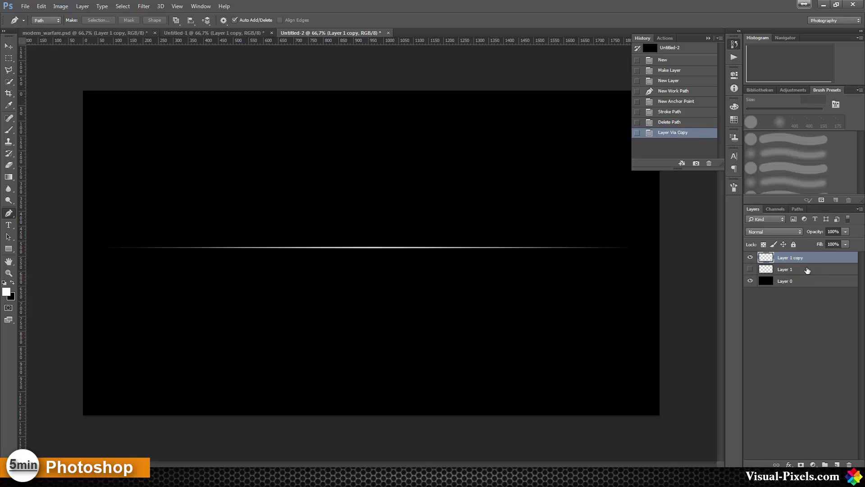
pyautogui.click(142, 8)
pyautogui.click(159, 77)
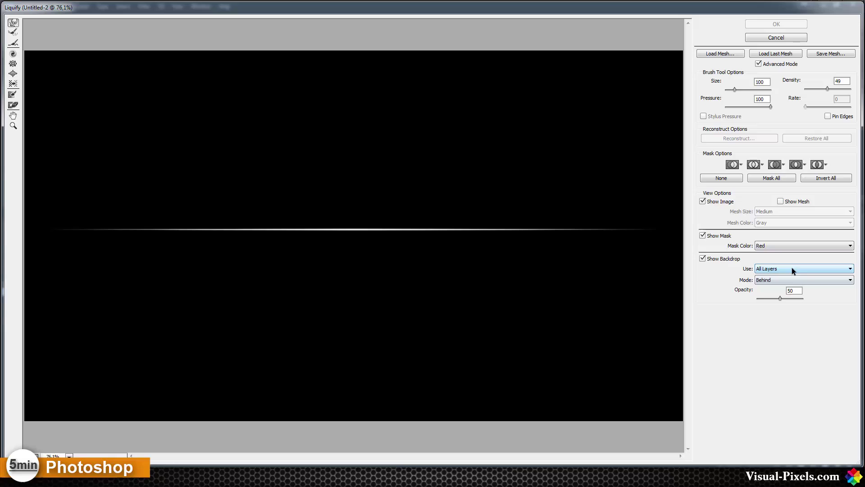
pyautogui.click(792, 268)
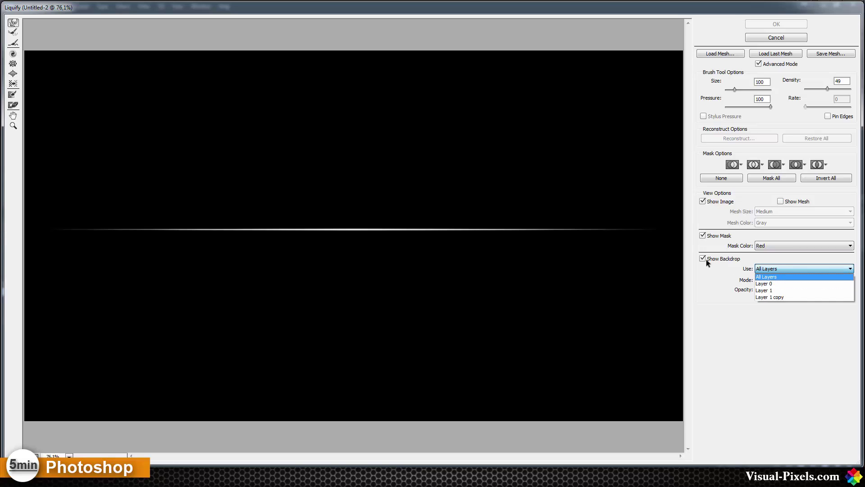
pyautogui.click(765, 286)
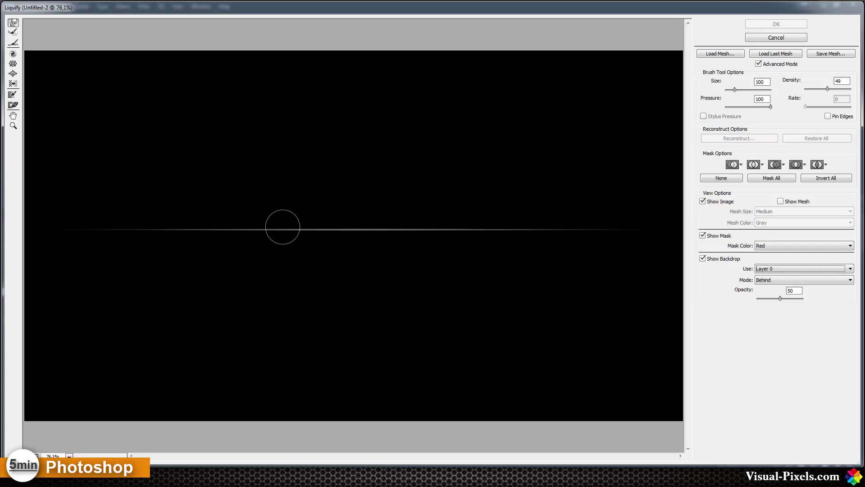
# Step: Push the straight line into irregular wavy bends with Forward Warp and apply Liquify
pyautogui.click(89, 232)
pyautogui.moveTo(90, 232)
pyautogui.mouseDown()
pyautogui.moveTo(124, 225)
pyautogui.moveTo(216, 233)
pyautogui.moveTo(224, 217)
pyautogui.moveTo(244, 234)
pyautogui.moveTo(271, 232)
pyautogui.moveTo(271, 220)
pyautogui.moveTo(301, 222)
pyautogui.moveTo(303, 231)
pyautogui.moveTo(320, 218)
pyautogui.moveTo(344, 232)
pyautogui.moveTo(344, 219)
pyautogui.moveTo(333, 224)
pyautogui.moveTo(363, 226)
pyautogui.moveTo(363, 242)
pyautogui.moveTo(379, 217)
pyautogui.moveTo(403, 241)
pyautogui.moveTo(428, 225)
pyautogui.moveTo(441, 236)
pyautogui.moveTo(480, 228)
pyautogui.moveTo(481, 236)
pyautogui.moveTo(533, 228)
pyautogui.moveTo(534, 218)
pyautogui.moveTo(551, 229)
pyautogui.moveTo(610, 229)
pyautogui.mouseUp()
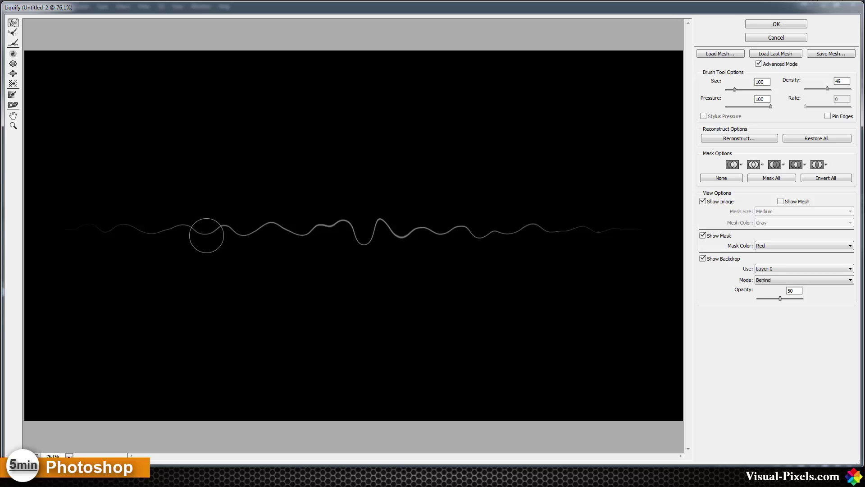
pyautogui.moveTo(368, 249); pyautogui.dragTo(360, 242)
pyautogui.click(778, 24)
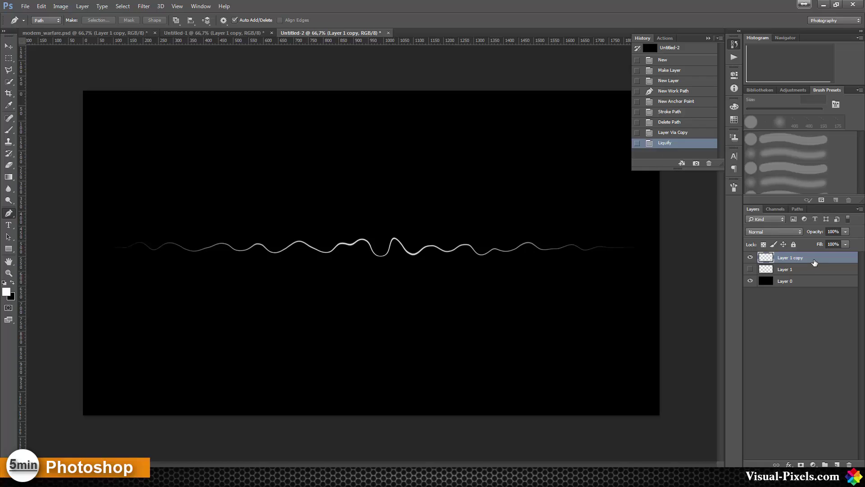
# Step: Duplicate the wave to Layer 1 copy 2 and rotate it 180° with Free Transform
pyautogui.hotkey('ctrl', 'j')
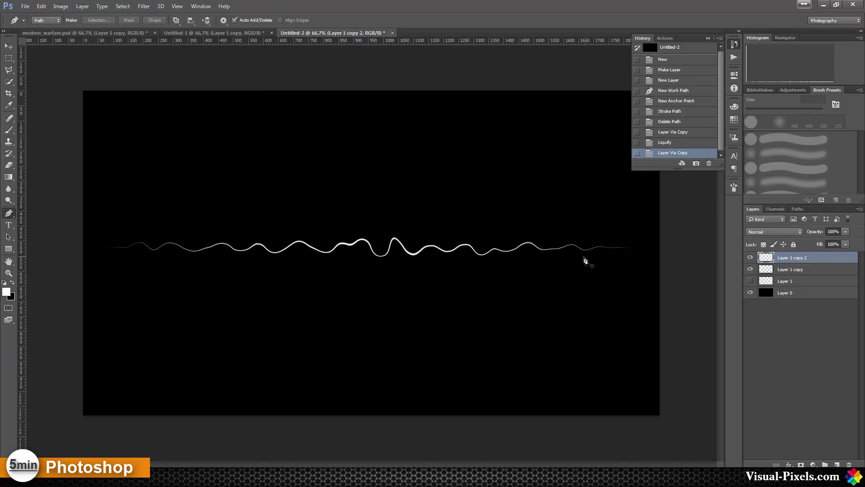
pyautogui.hotkey('ctrl', 't')
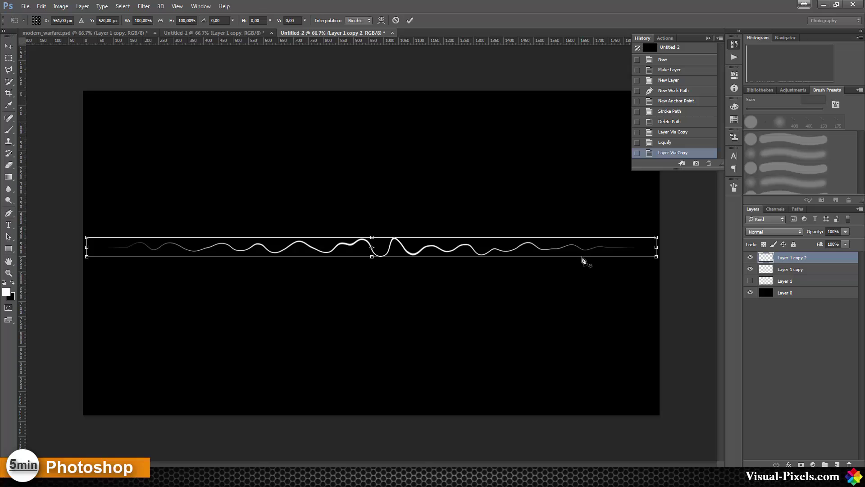
pyautogui.moveTo(669, 230); pyautogui.dragTo(251, 241)
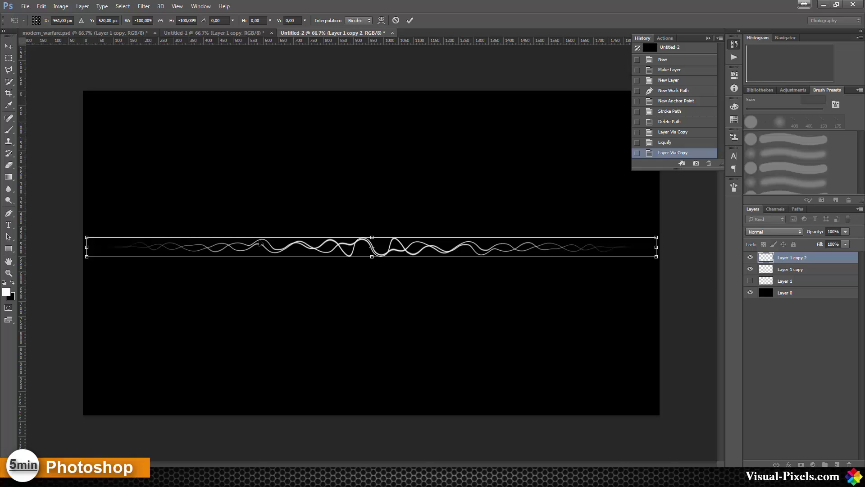
pyautogui.press('p')
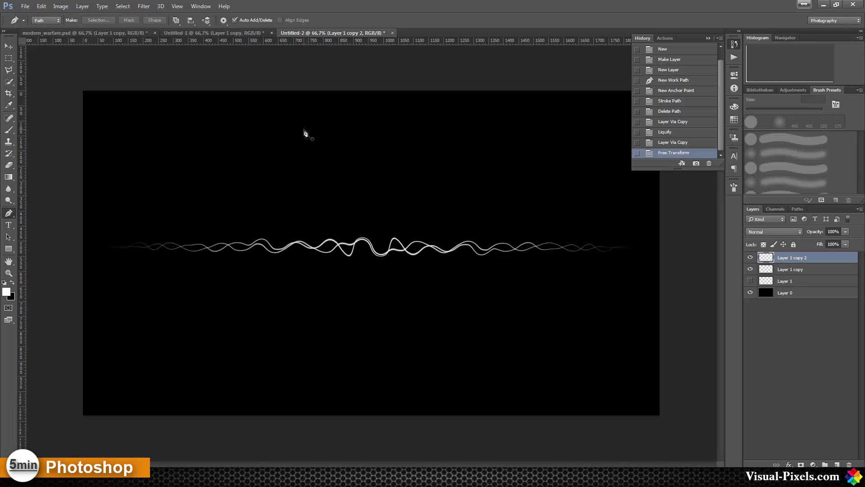
# Step: Liquify Layer 1 copy 2, pulling a deep central dip down and reshaping its right side
pyautogui.click(145, 6)
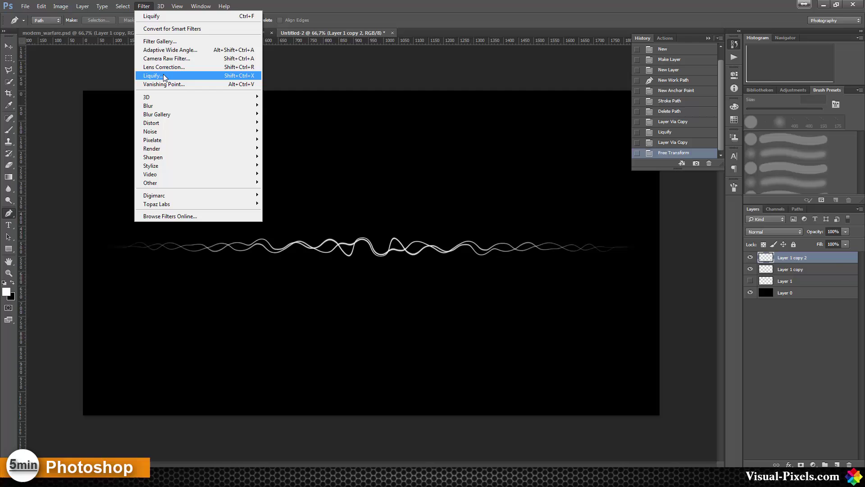
pyautogui.click(165, 77)
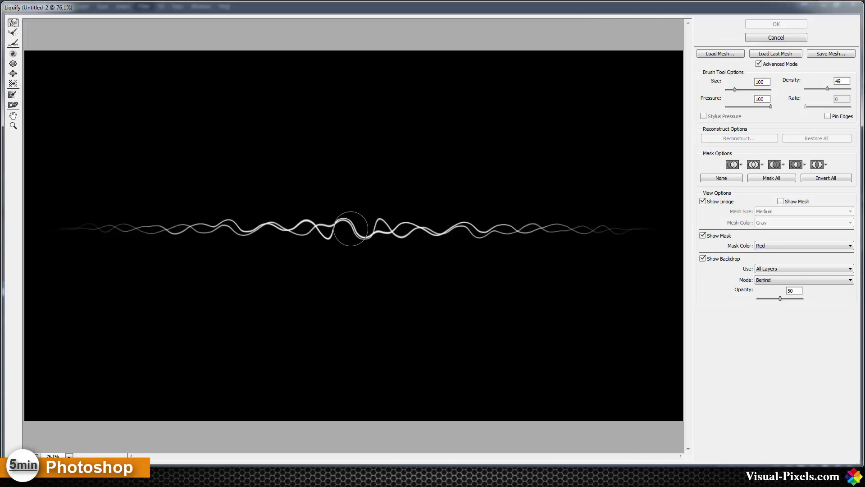
pyautogui.moveTo(350, 229)
pyautogui.mouseDown()
pyautogui.moveTo(336, 216)
pyautogui.moveTo(345, 261)
pyautogui.mouseUp()
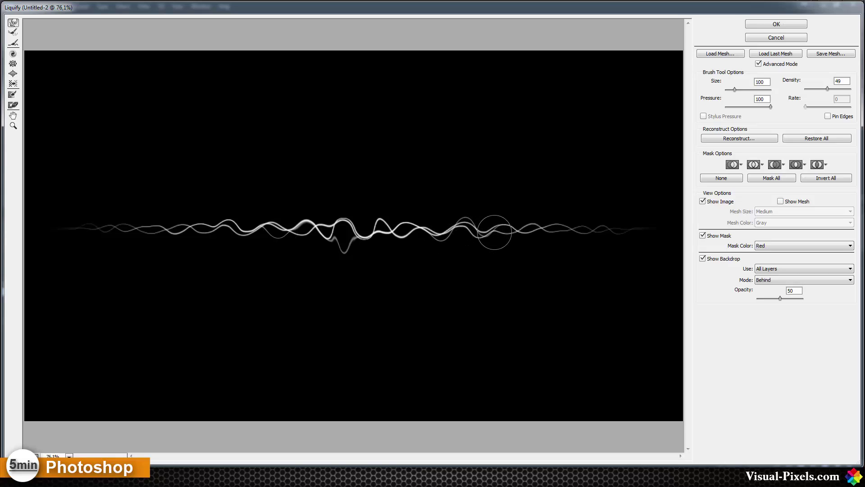
pyautogui.moveTo(494, 232); pyautogui.dragTo(506, 230)
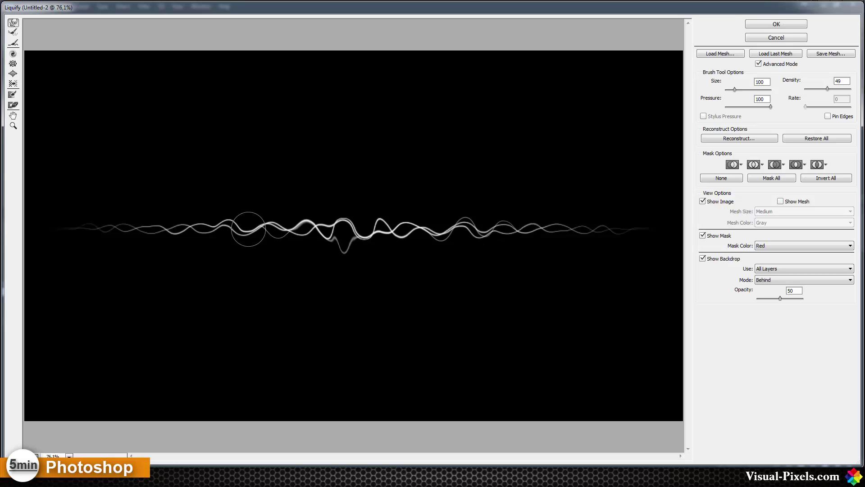
pyautogui.click(770, 25)
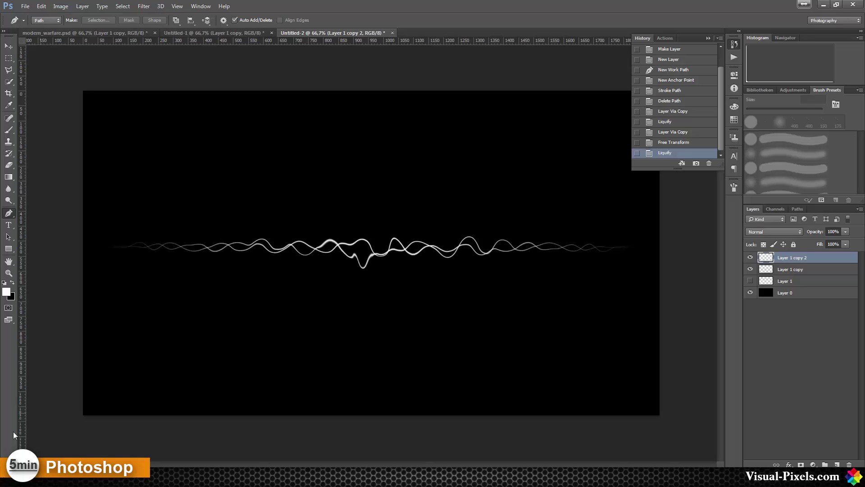
# Step: Duplicate the line layer to the top of the stack and warp it in Liquify
pyautogui.hotkey('ctrl', 'j')
pyautogui.hotkey('ctrl', 'shift', ']')
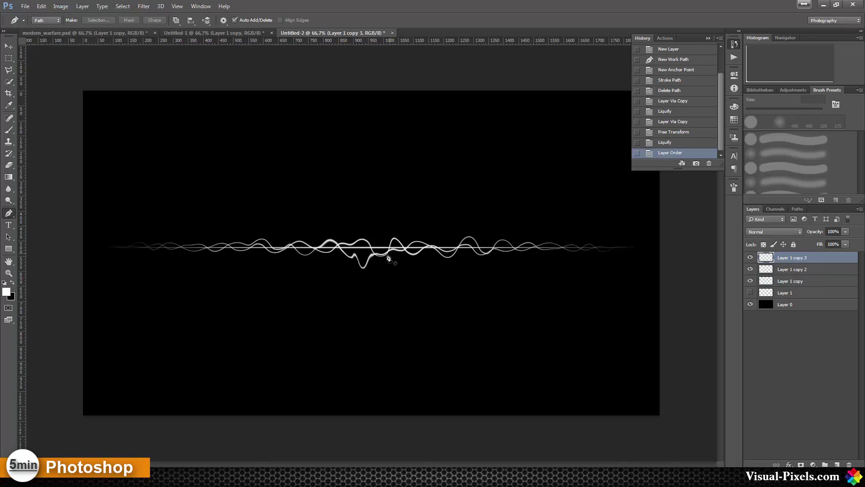
pyautogui.click(143, 6)
pyautogui.click(152, 16)
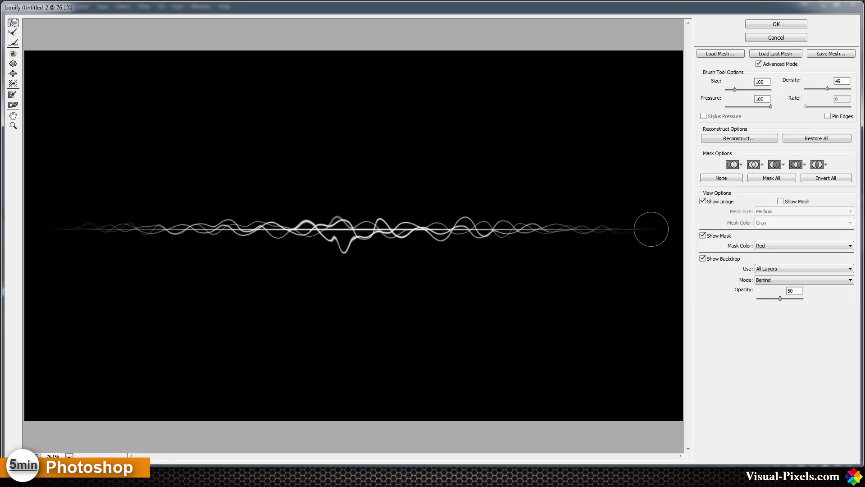
pyautogui.click(787, 39)
# Step: Duplicate the warped wave, rotate the copy 180°, and shift it 10 px right
pyautogui.hotkey('ctrl', 'j')
pyautogui.hotkey('ctrl', 't')
pyautogui.moveTo(599, 262)
pyautogui.mouseDown()
pyautogui.moveTo(446, 167)
pyautogui.moveTo(272, 253)
pyautogui.mouseUp()
pyautogui.press('Return')
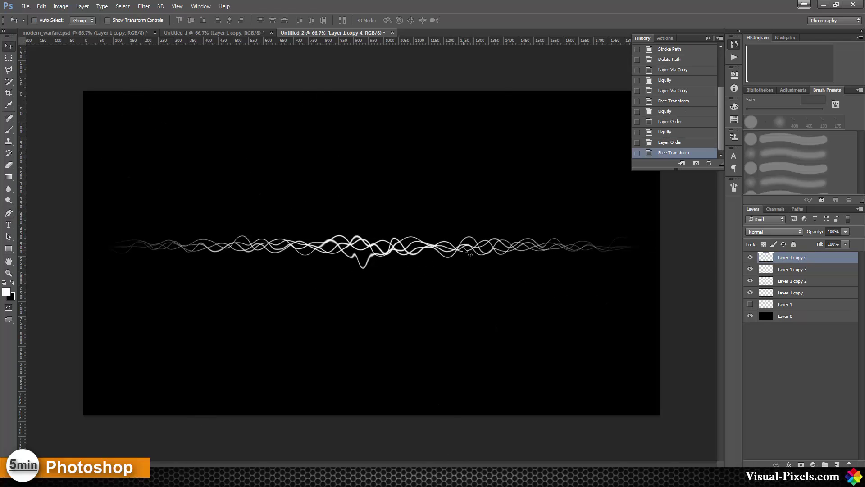
pyautogui.moveTo(462, 249); pyautogui.dragTo(461, 250)
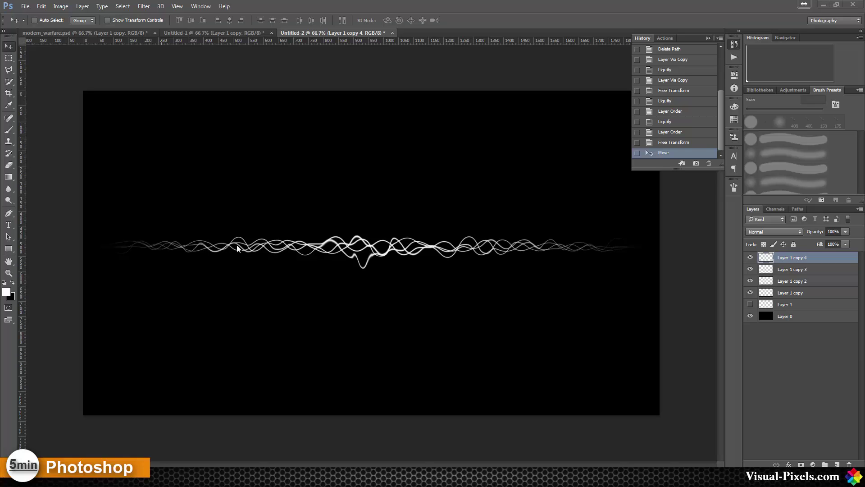
# Step: Copy the original Layer 1 to the top of the stack and make it visible
pyautogui.click(792, 305)
pyautogui.moveTo(795, 306); pyautogui.dragTo(772, 259)
pyautogui.click(750, 258)
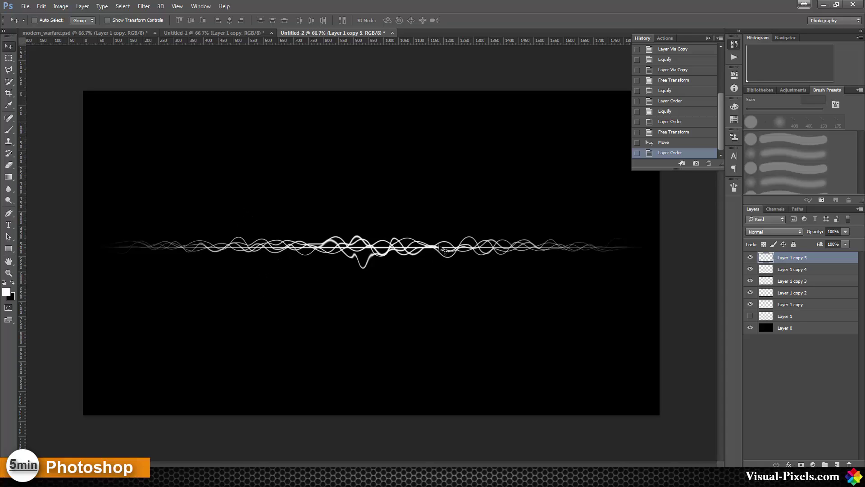
# Step: In Liquify, drag the top line copy into tall peaks left and right of centre and deep central dips
pyautogui.click(144, 6)
pyautogui.click(153, 75)
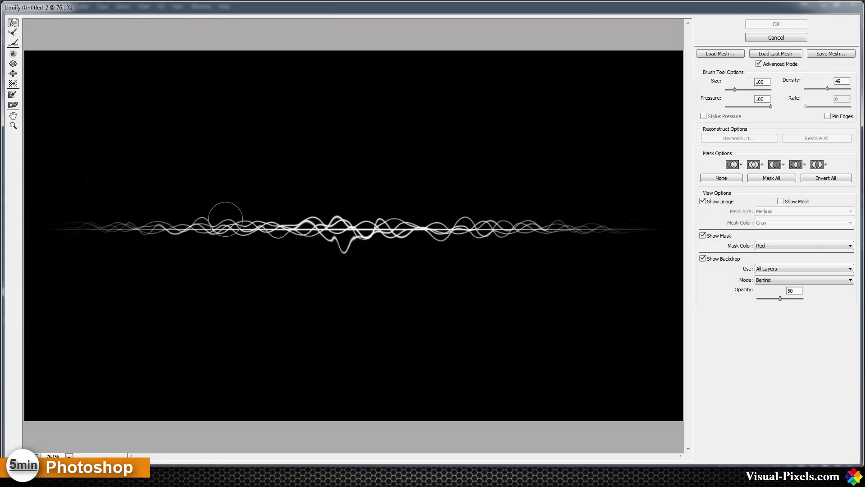
pyautogui.moveTo(302, 223); pyautogui.dragTo(298, 284)
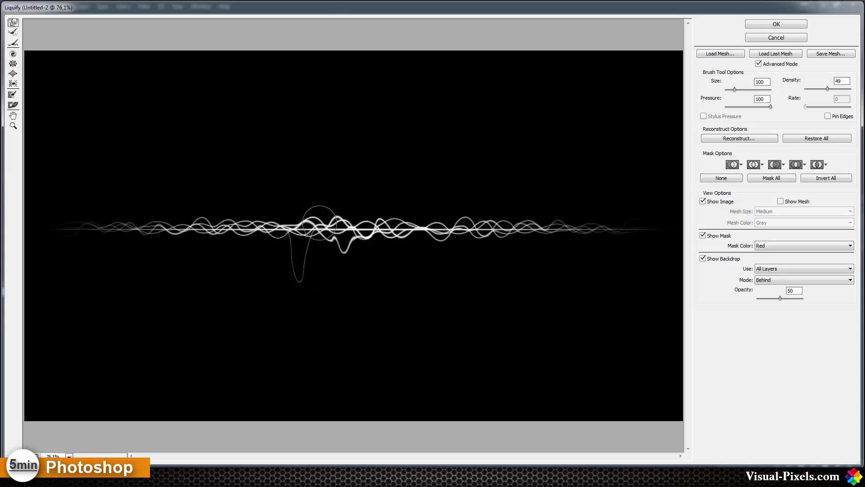
pyautogui.moveTo(311, 225); pyautogui.dragTo(315, 171)
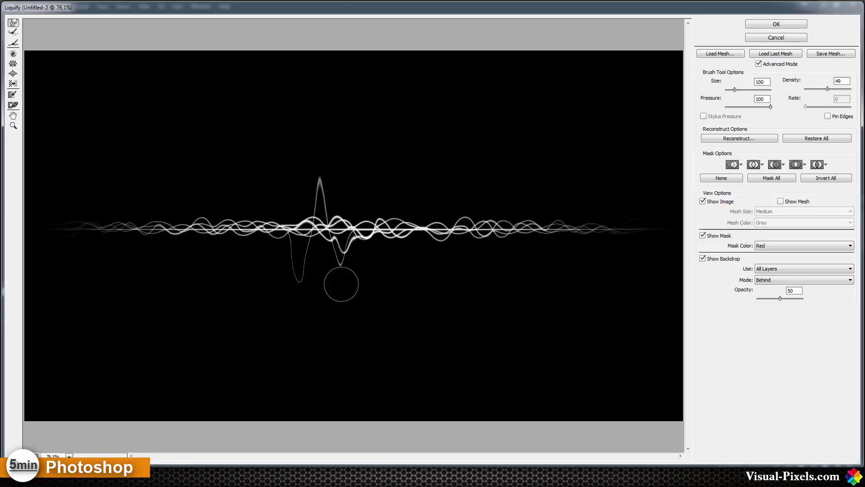
pyautogui.moveTo(344, 253); pyautogui.dragTo(340, 279)
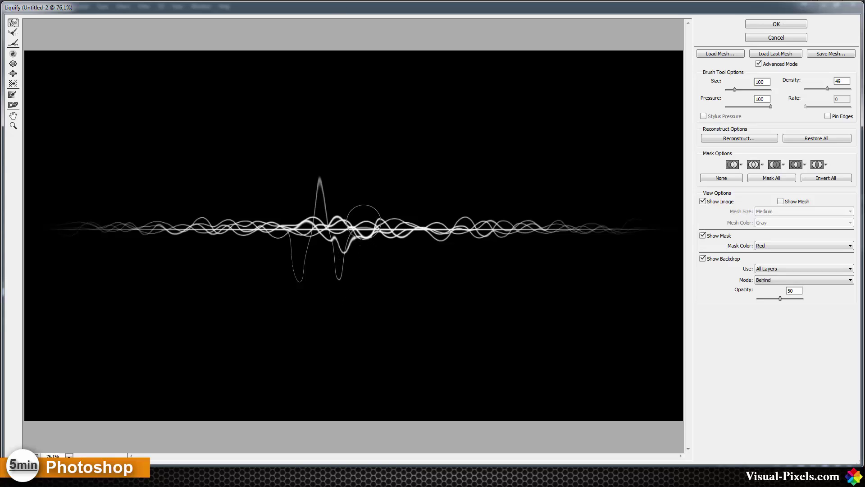
pyautogui.moveTo(362, 227)
pyautogui.mouseDown()
pyautogui.moveTo(359, 186)
pyautogui.moveTo(358, 193)
pyautogui.mouseUp()
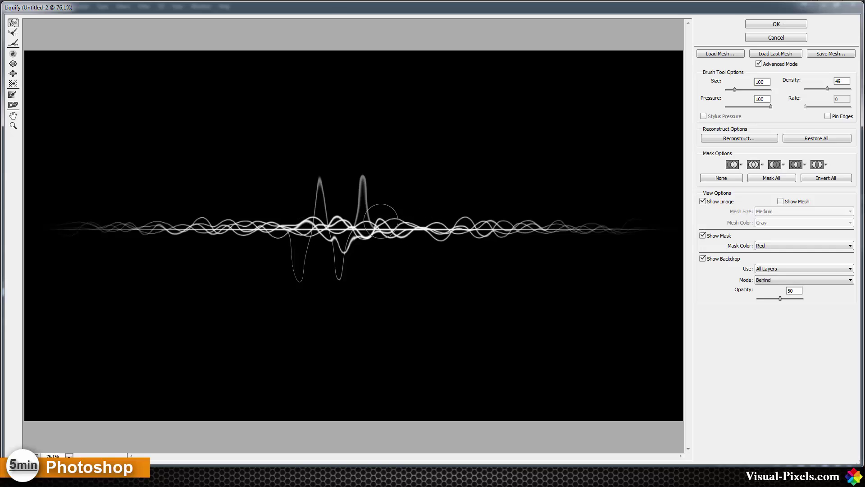
pyautogui.moveTo(380, 218); pyautogui.dragTo(380, 312)
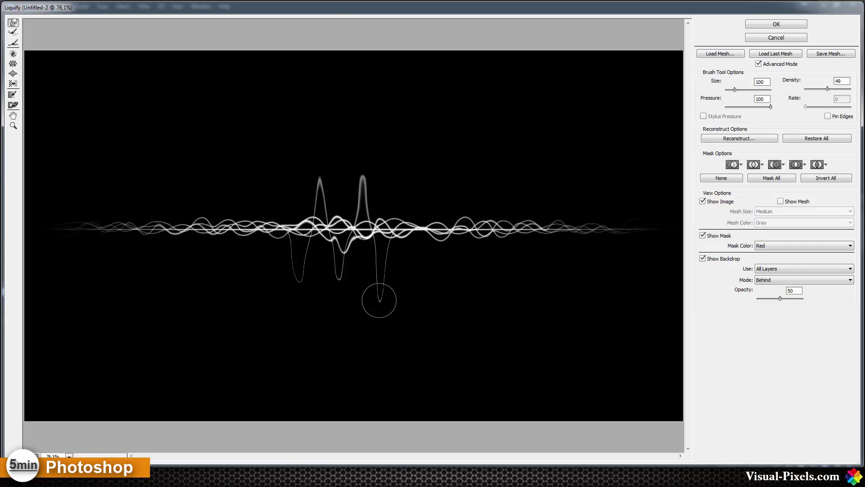
pyautogui.moveTo(338, 280); pyautogui.dragTo(335, 265)
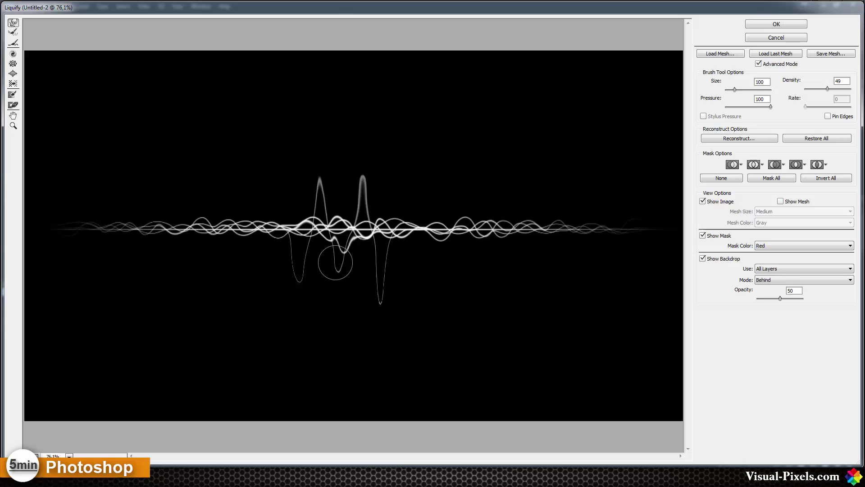
pyautogui.moveTo(275, 225)
pyautogui.mouseDown()
pyautogui.moveTo(278, 183)
pyautogui.moveTo(271, 205)
pyautogui.moveTo(279, 185)
pyautogui.moveTo(318, 187)
pyautogui.moveTo(317, 165)
pyautogui.moveTo(361, 185)
pyautogui.mouseUp()
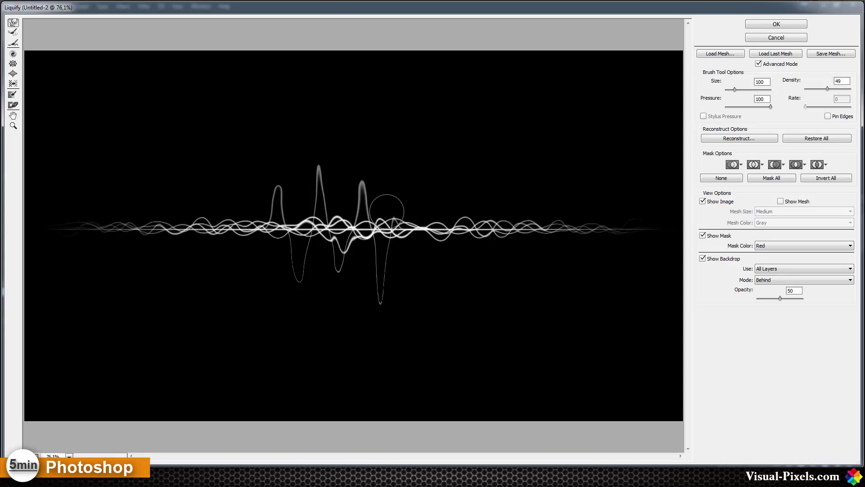
pyautogui.moveTo(390, 232); pyautogui.dragTo(388, 206)
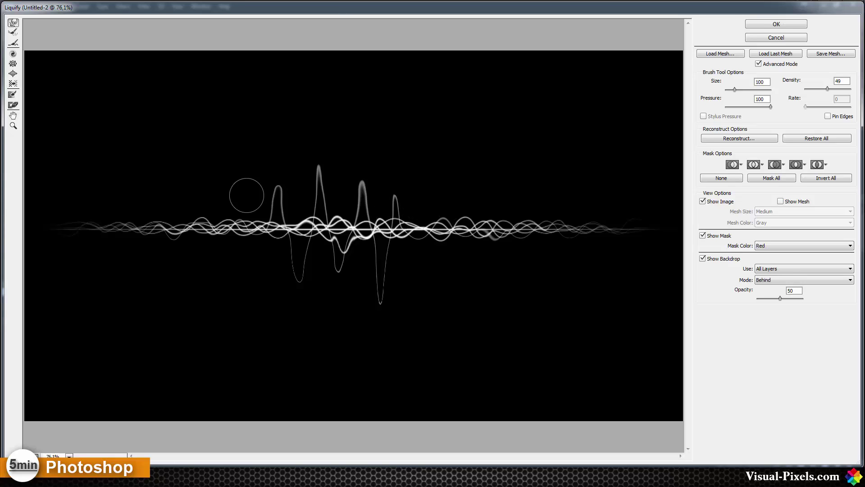
# Step: Apply the spiky warp and merge Layer 1 copy through copy 5 into one layer
pyautogui.click(776, 25)
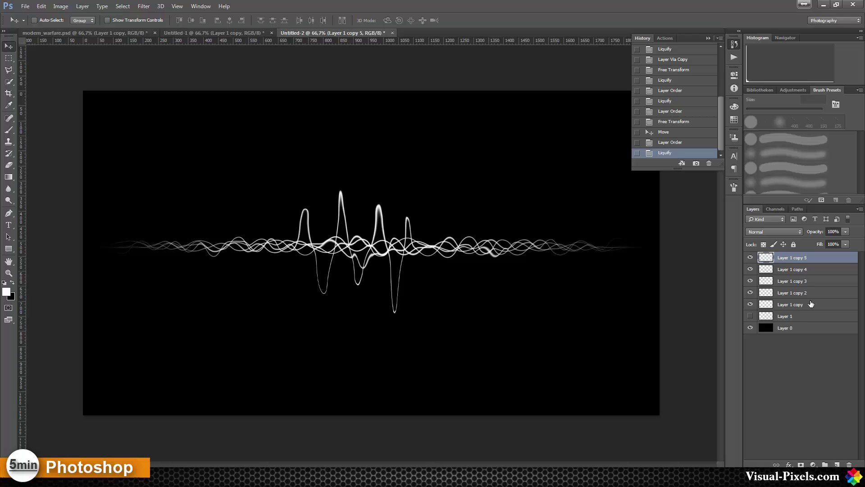
pyautogui.keyDown('shift'); pyautogui.click(810, 307); pyautogui.keyUp('shift')
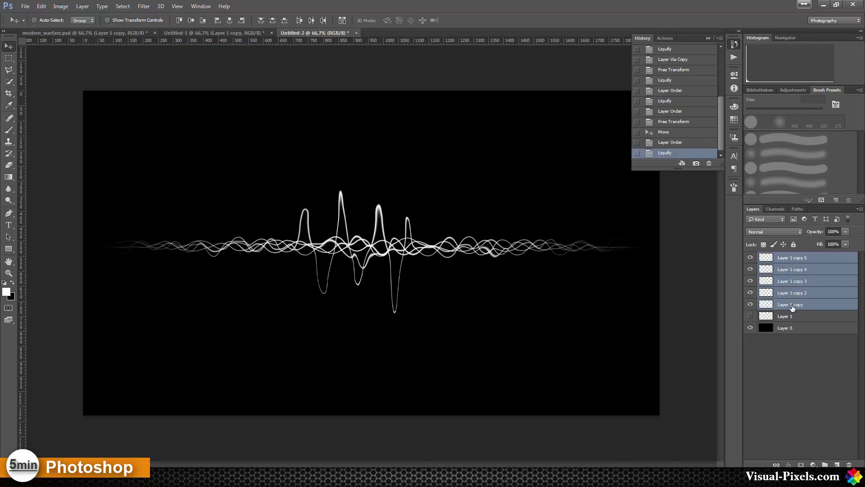
pyautogui.press('ctrl')
pyautogui.hotkey('ctrl', 'e')
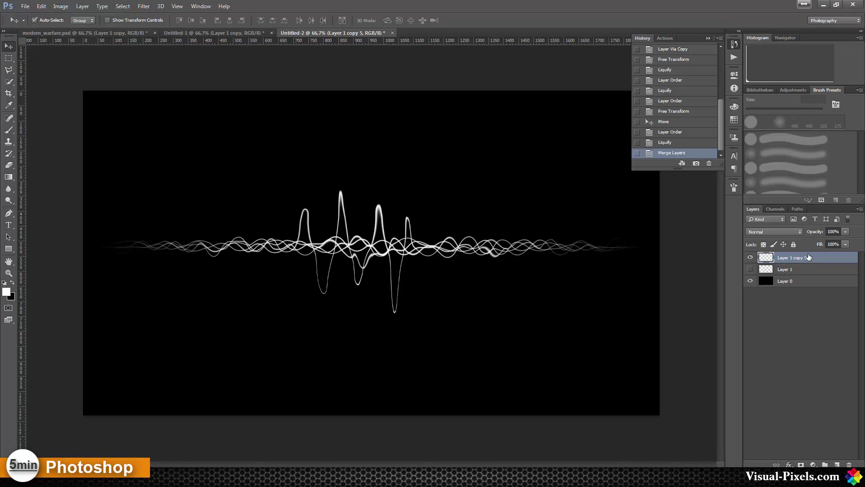
# Step: Duplicate the merged wave twice, hiding copies 5 and 6 so only copy 7 shows
pyautogui.hotkey('ctrl', 'j')
pyautogui.hotkey('ctrl', 'j')
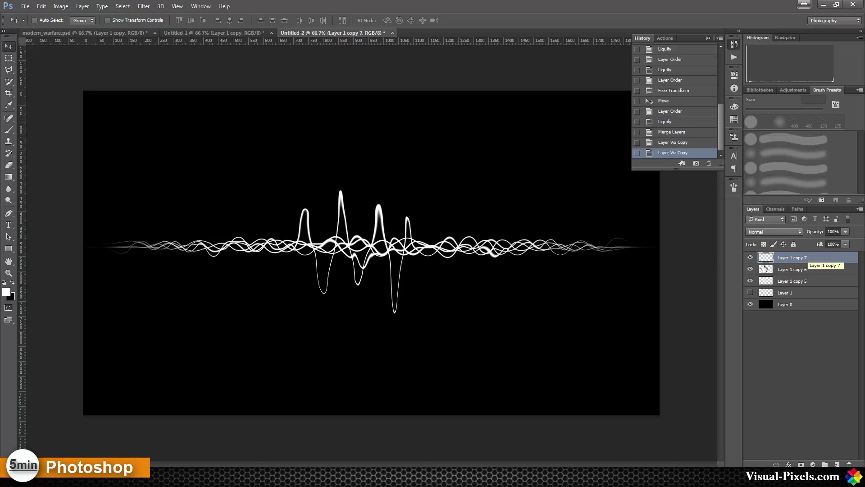
pyautogui.click(750, 269)
pyautogui.click(751, 281)
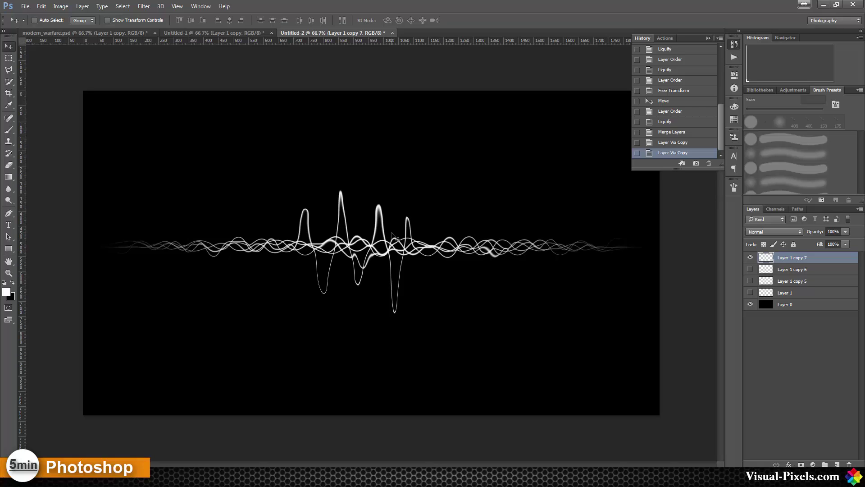
# Step: Give Layer 1 copy 7 an Inner Glow in green 00ff12 at 50% opacity, 5 px size
pyautogui.doubleClick(769, 261)
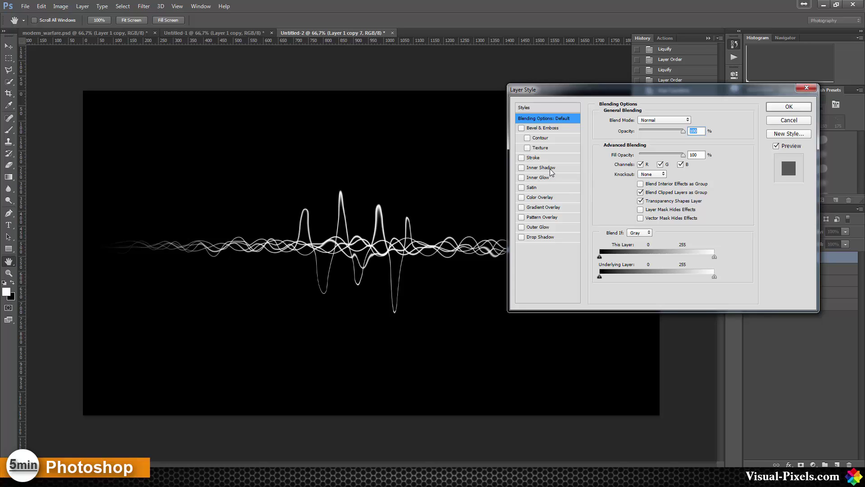
pyautogui.click(522, 177)
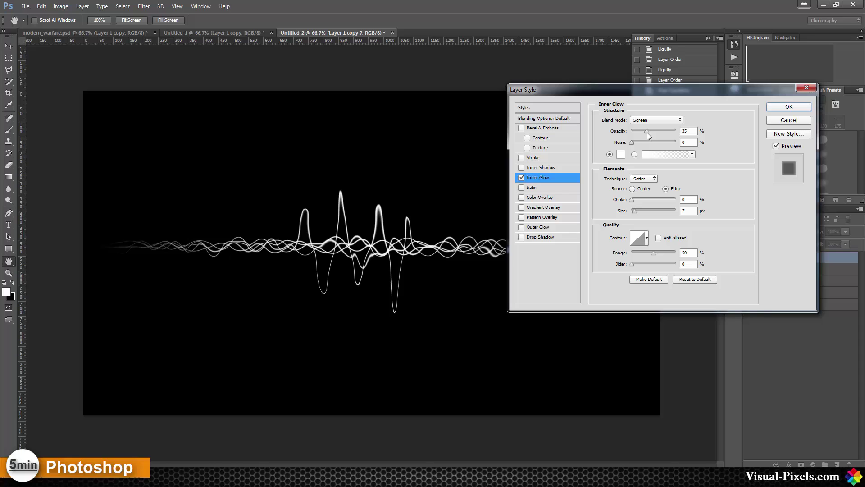
pyautogui.moveTo(647, 133); pyautogui.dragTo(652, 132)
pyautogui.click(621, 155)
pyautogui.click(445, 194)
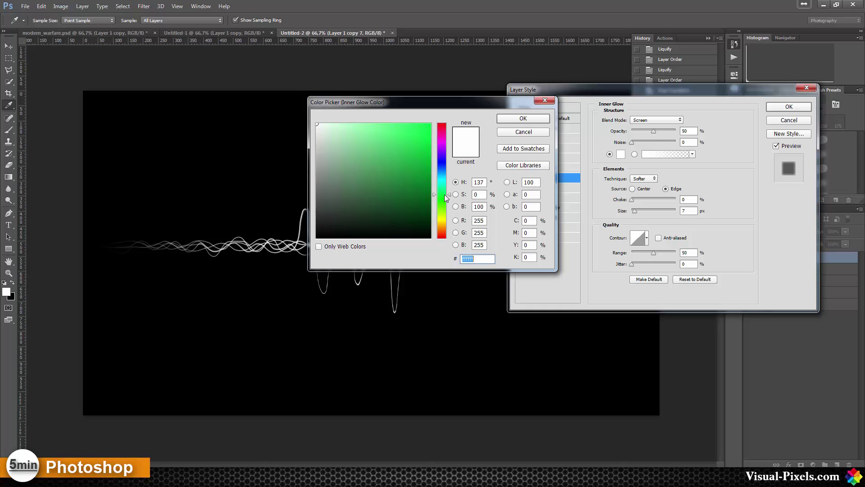
pyautogui.click(430, 124)
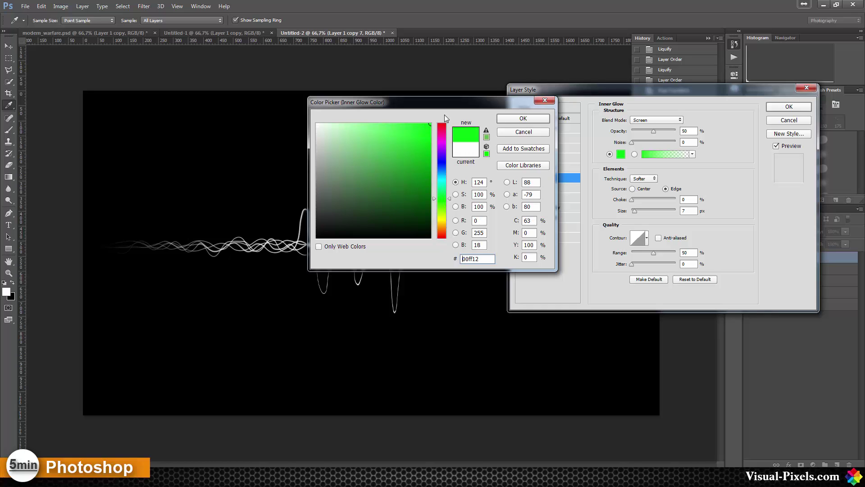
pyautogui.click(521, 120)
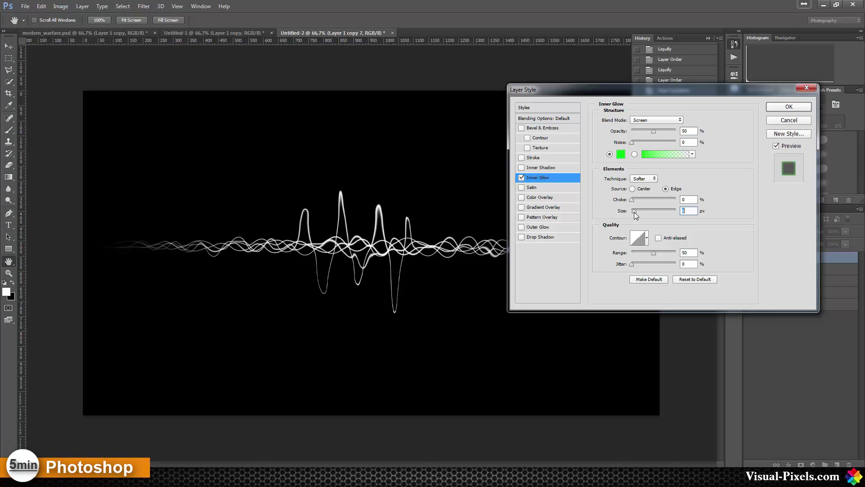
pyautogui.moveTo(634, 212); pyautogui.dragTo(632, 212)
# Step: Add a Gradient Overlay to Layer 1 copy 7 and set its left stop to pale yellow-green
pyautogui.click(543, 207)
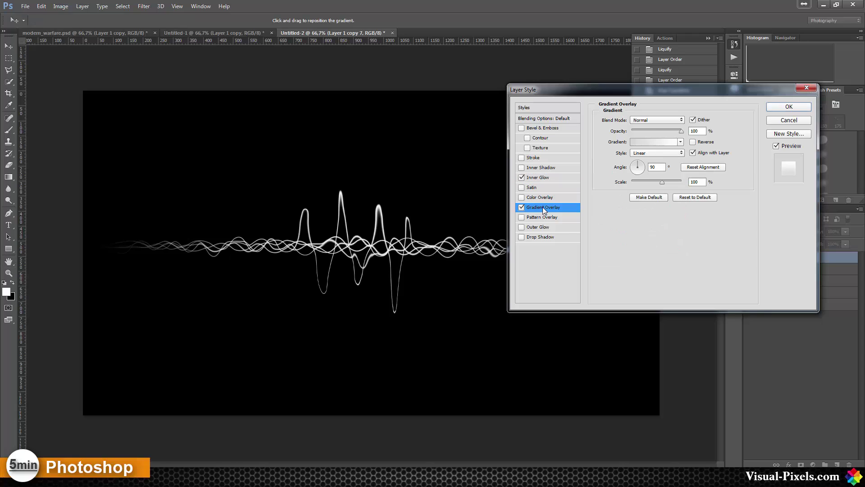
pyautogui.click(647, 142)
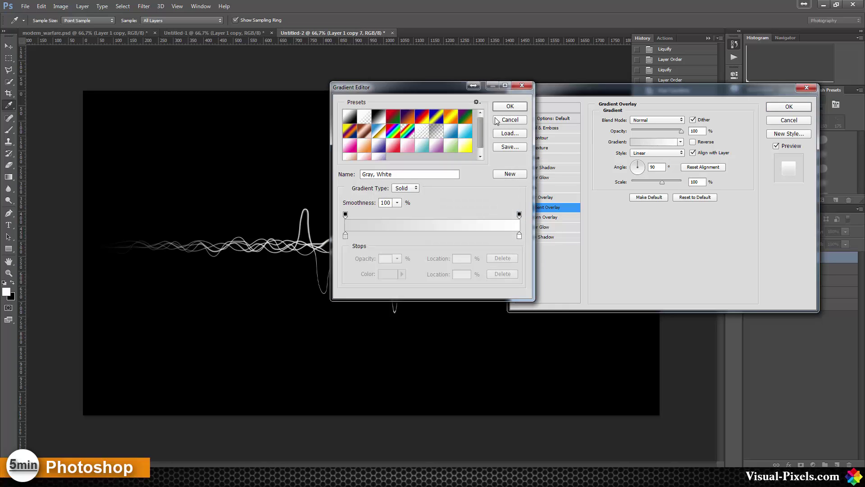
pyautogui.doubleClick(346, 237)
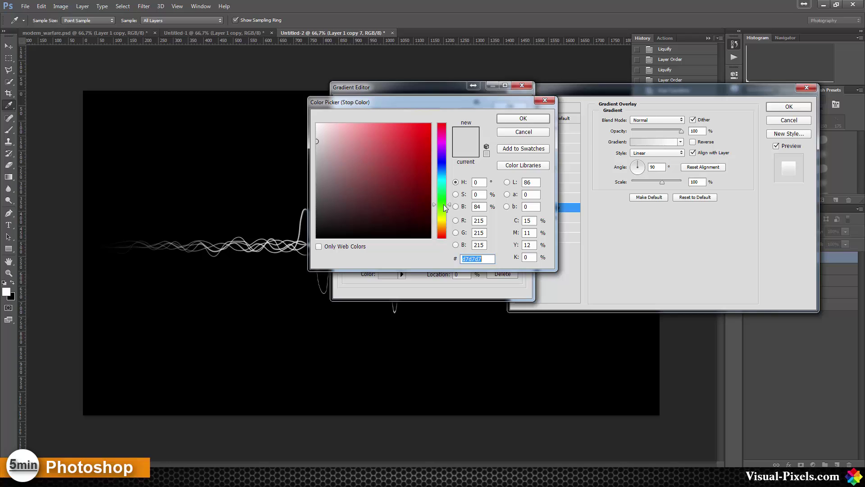
pyautogui.moveTo(445, 211); pyautogui.dragTo(447, 220)
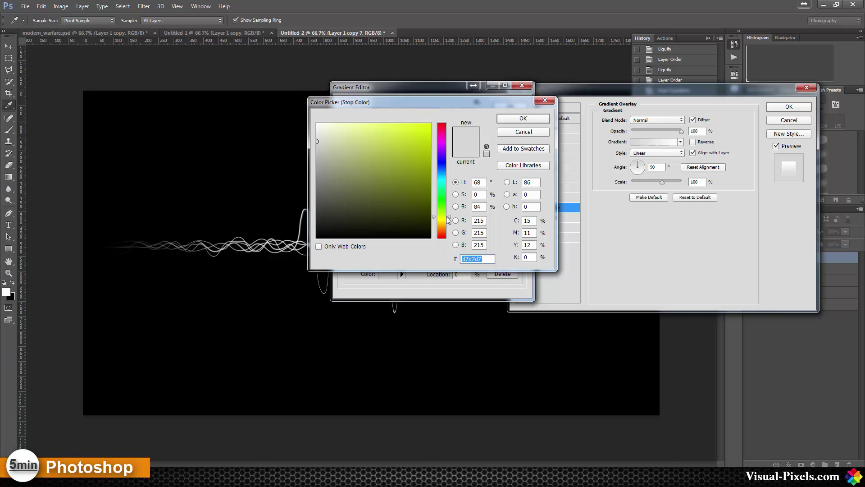
pyautogui.moveTo(393, 161); pyautogui.dragTo(378, 124)
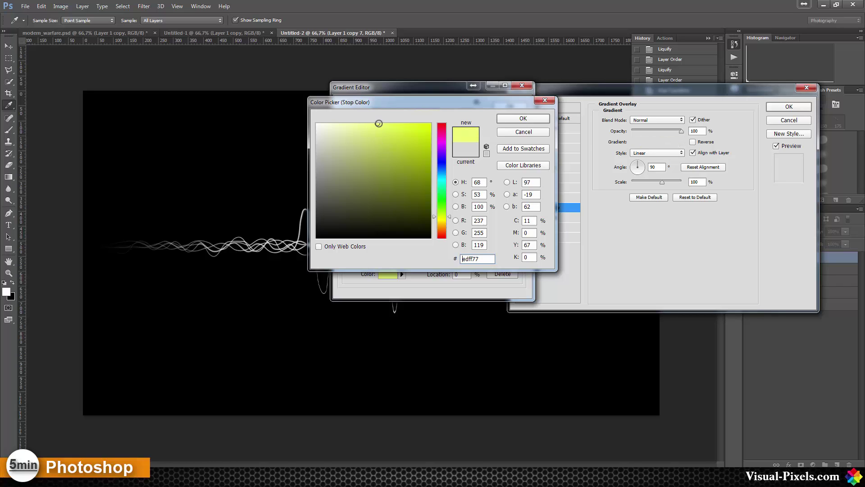
pyautogui.moveTo(450, 221); pyautogui.dragTo(450, 216)
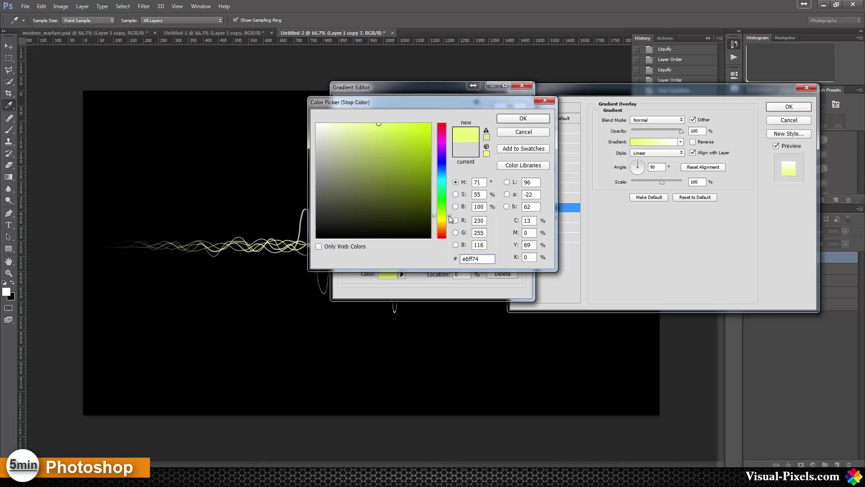
pyautogui.click(513, 118)
# Step: Set the right gradient stop to light green (b5ff74) and confirm the gradient
pyautogui.doubleClick(520, 236)
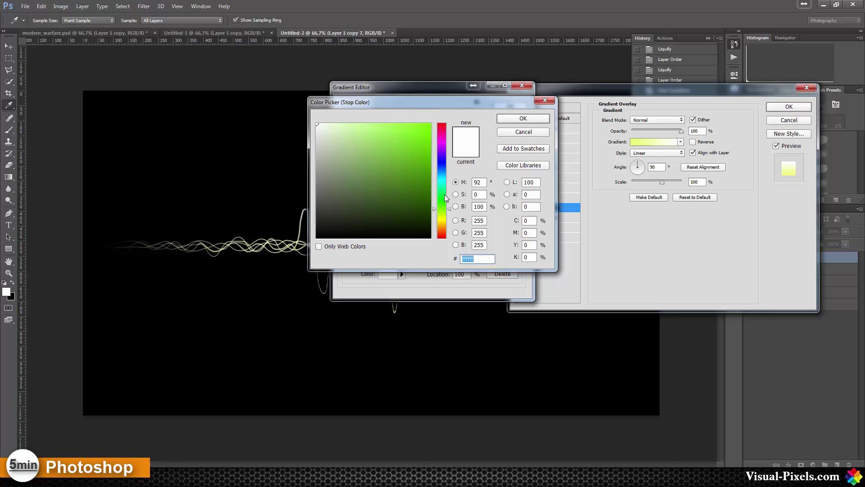
pyautogui.moveTo(399, 131); pyautogui.dragTo(379, 121)
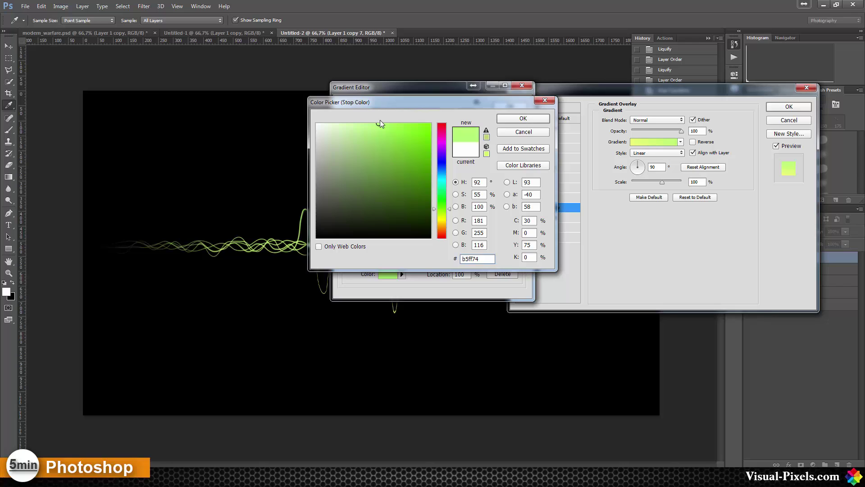
pyautogui.click(523, 118)
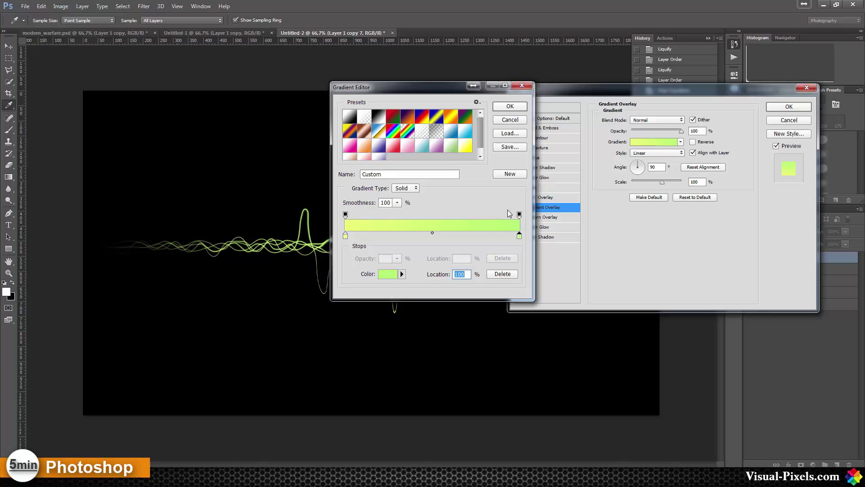
pyautogui.click(505, 107)
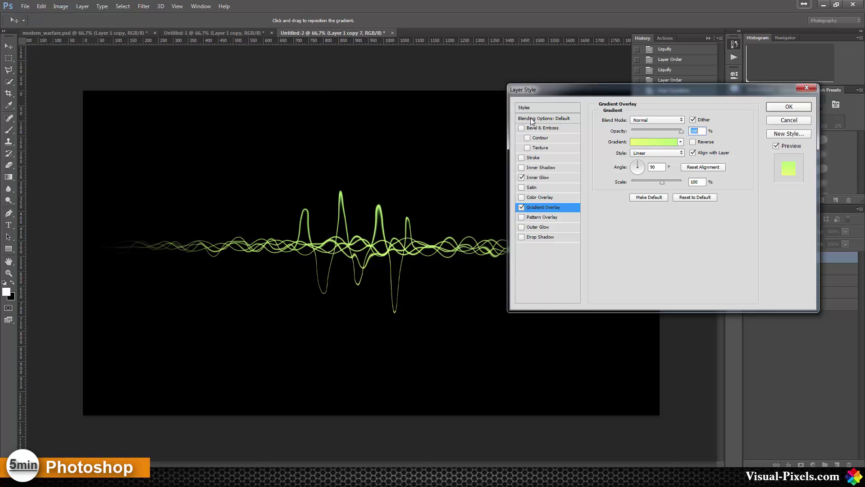
# Step: Add a Normal-mode Outer Glow in pure green 00ff00 at 67% opacity and 111 px size
pyautogui.click(548, 227)
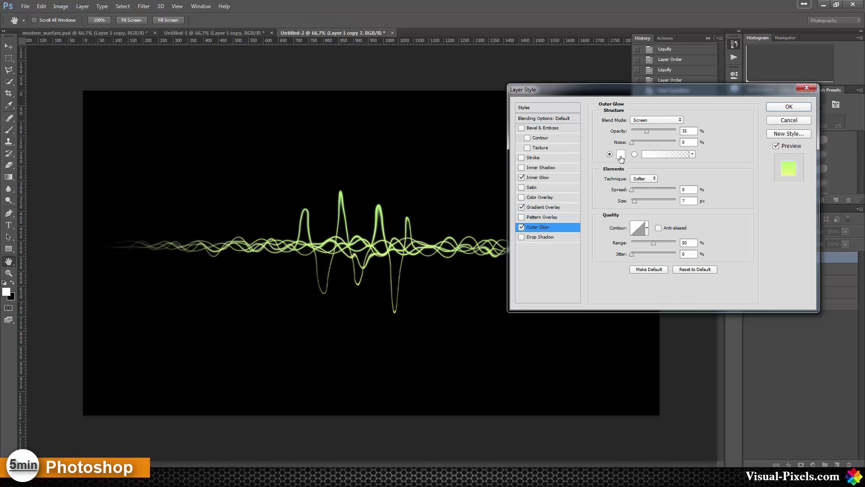
pyautogui.click(656, 120)
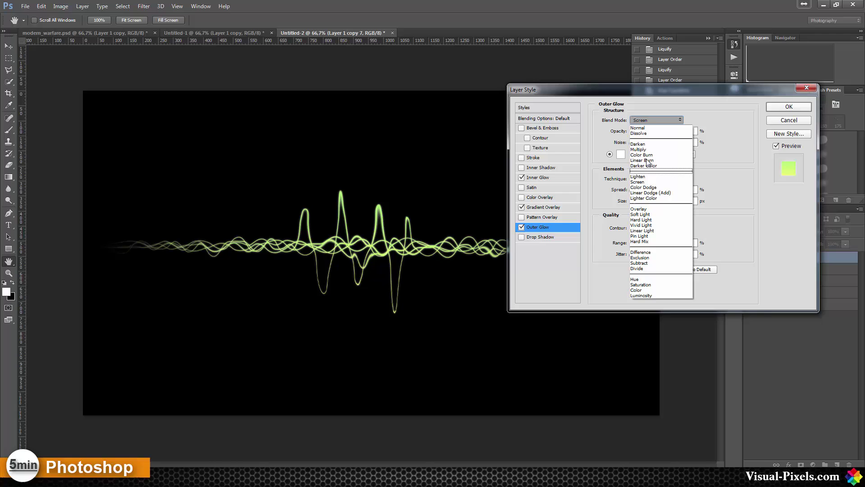
pyautogui.click(651, 128)
pyautogui.moveTo(648, 132); pyautogui.dragTo(656, 132)
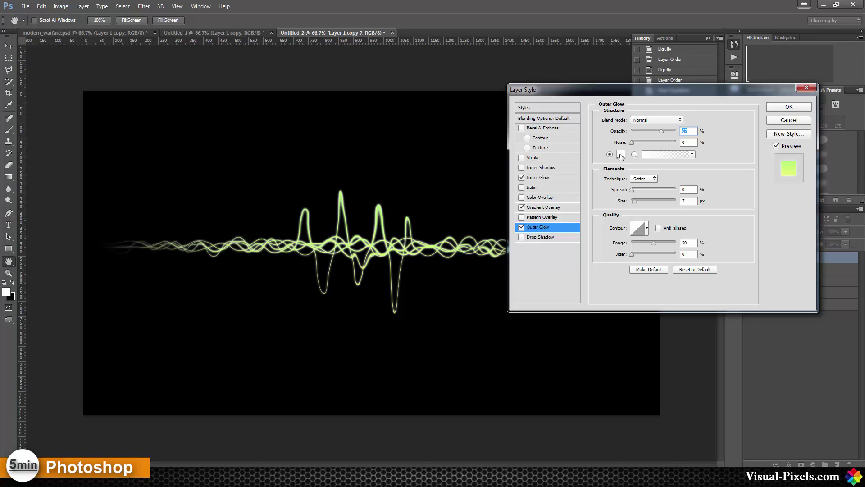
pyautogui.click(618, 155)
pyautogui.click(443, 200)
pyautogui.click(430, 125)
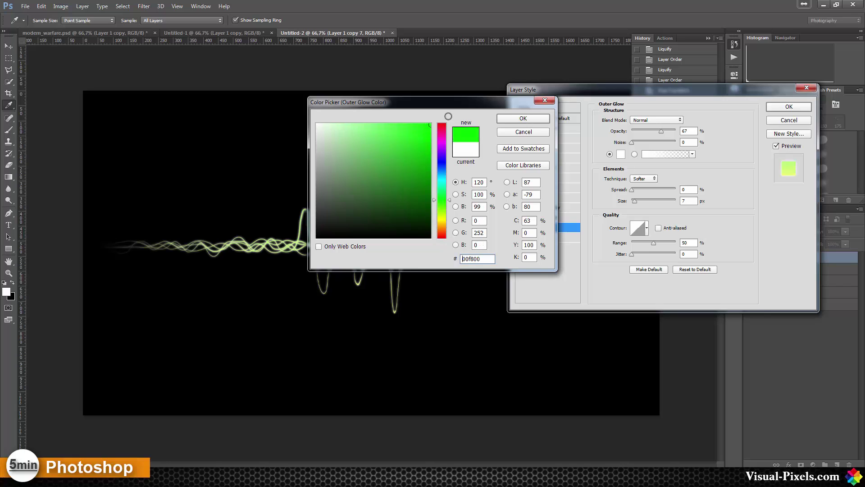
pyautogui.click(523, 119)
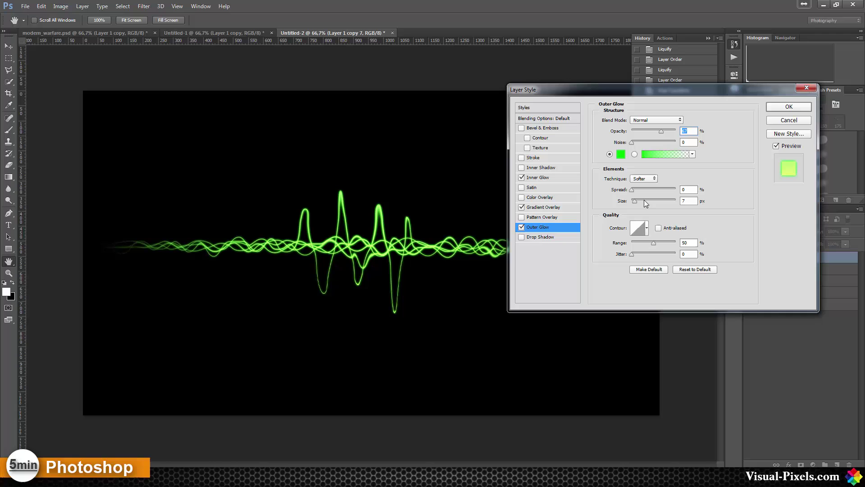
pyautogui.moveTo(642, 200); pyautogui.dragTo(650, 204)
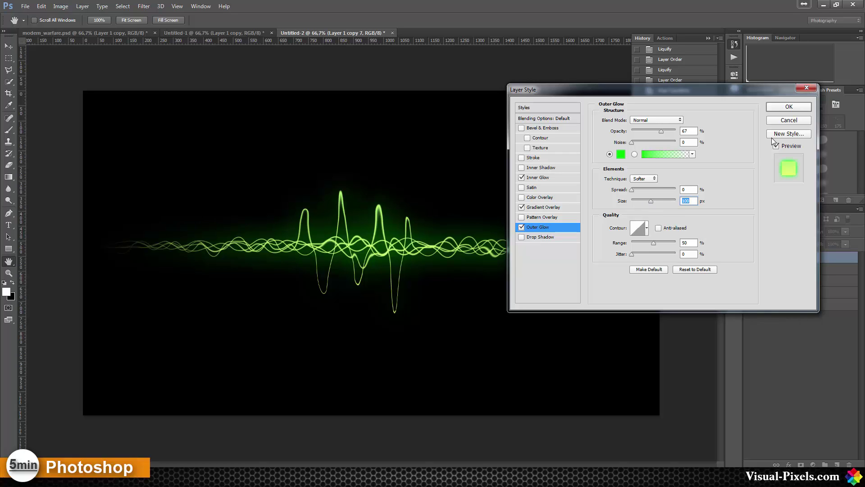
pyautogui.click(780, 106)
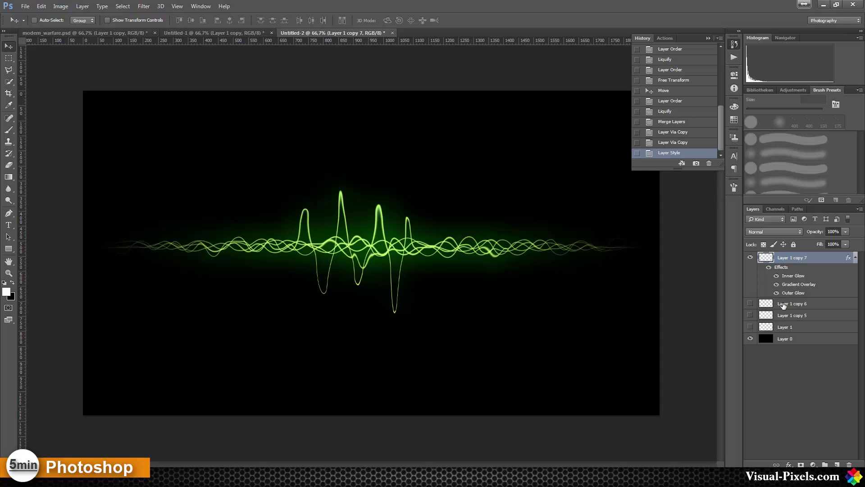
# Step: Make Layer 1 copy 6 visible and give it a saturated green 0cff00 Color Overlay
pyautogui.click(754, 306)
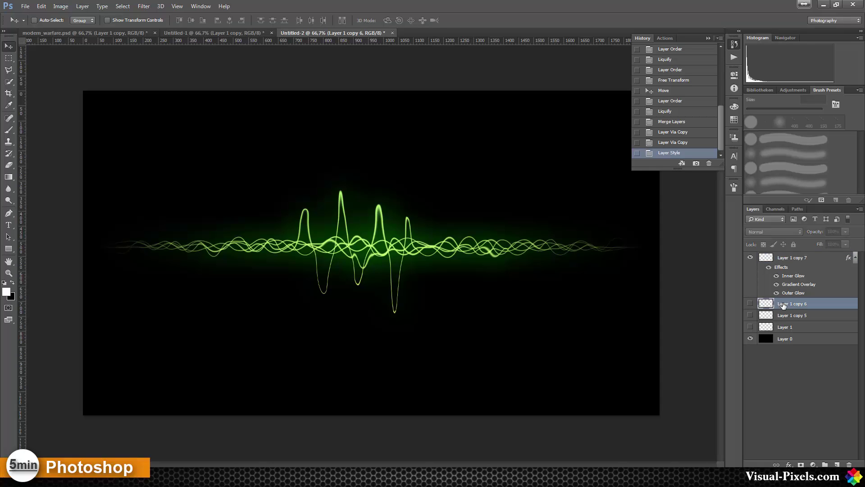
pyautogui.click(751, 304)
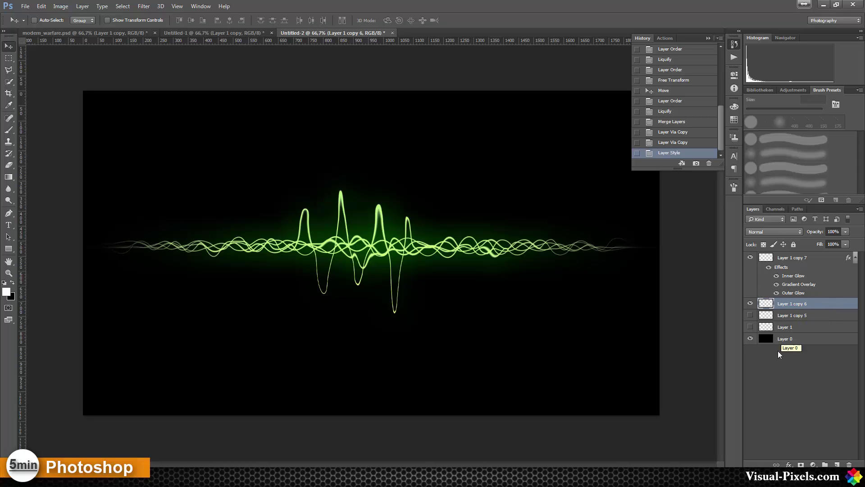
pyautogui.doubleClick(766, 303)
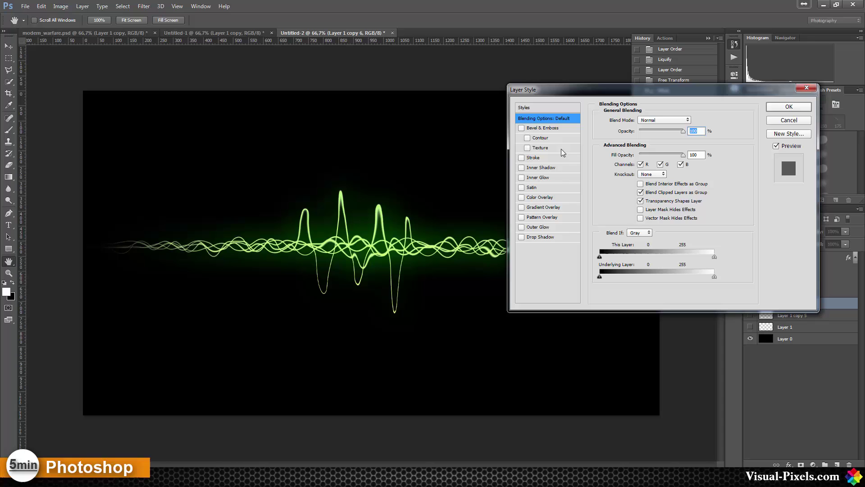
pyautogui.click(535, 198)
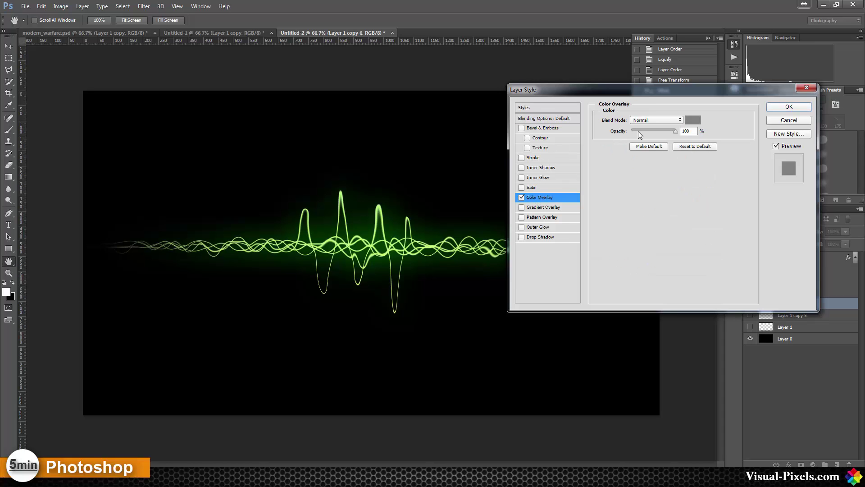
pyautogui.click(693, 119)
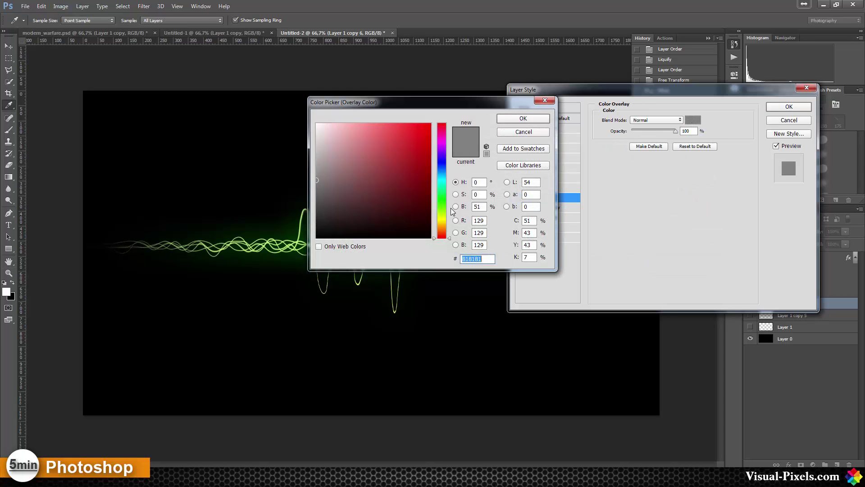
pyautogui.click(444, 201)
pyautogui.click(430, 124)
pyautogui.click(523, 119)
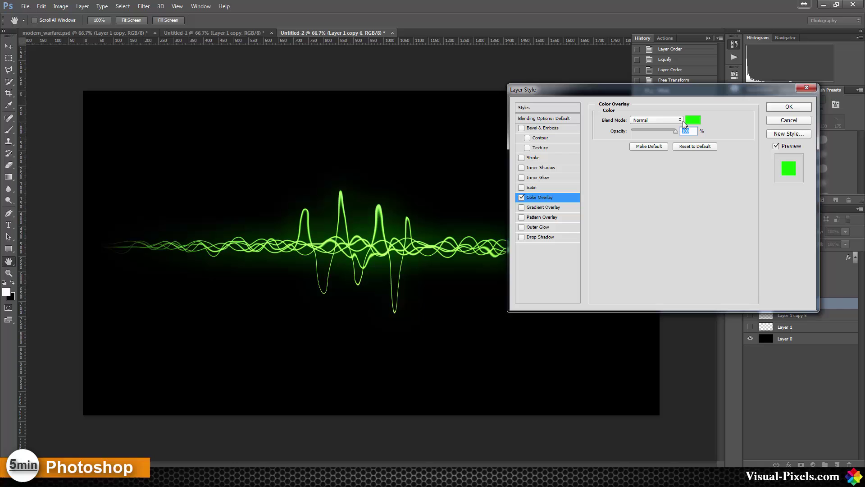
pyautogui.click(799, 108)
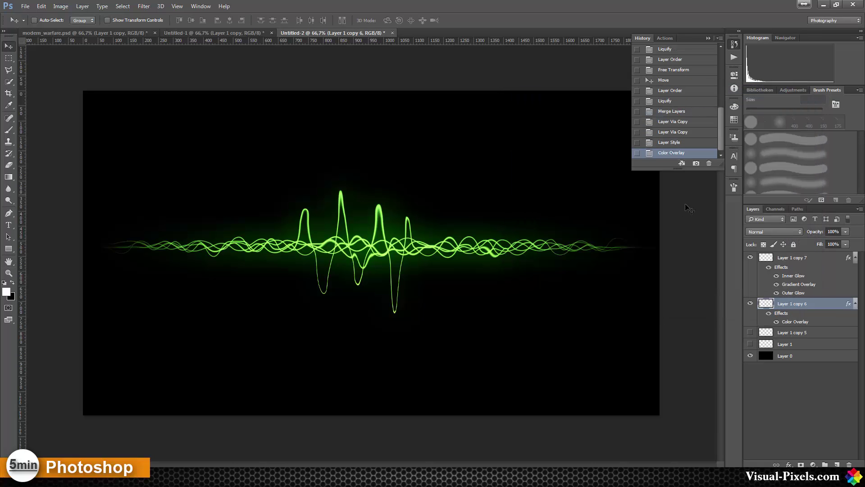
# Step: Apply a 4,5-pixel Gaussian Blur to Layer 1 copy 6, then show Layer 1 copy 5
pyautogui.click(144, 6)
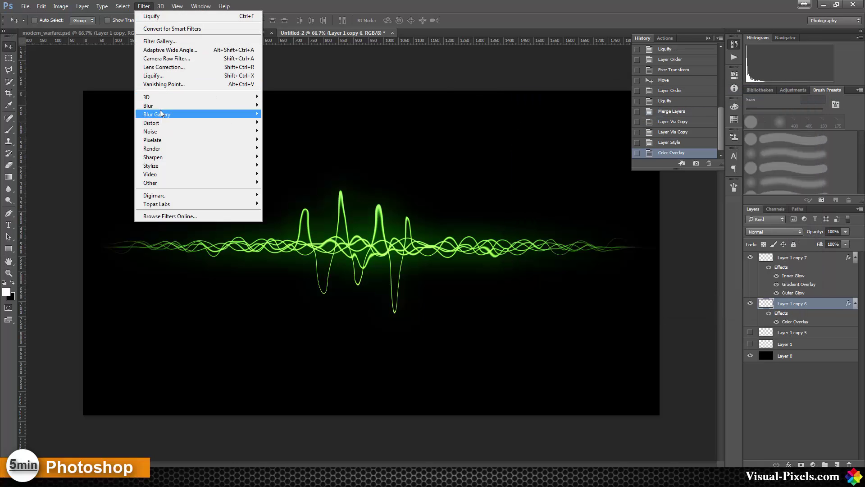
pyautogui.moveTo(165, 107)
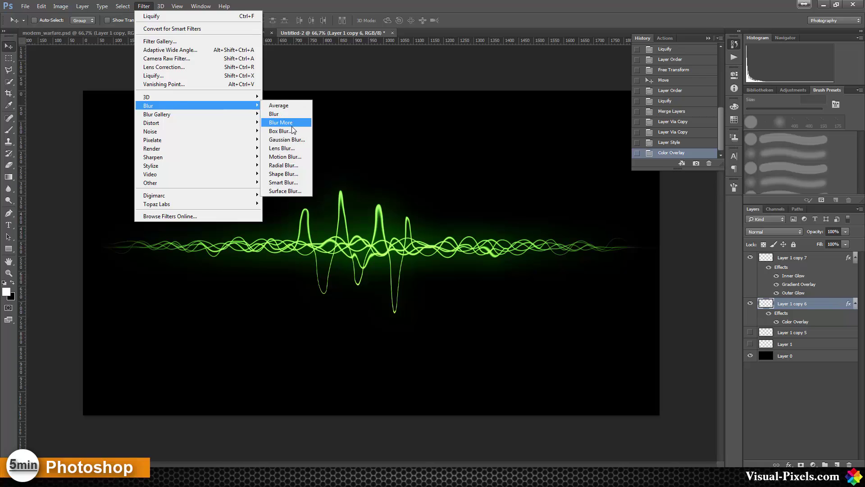
pyautogui.click(302, 140)
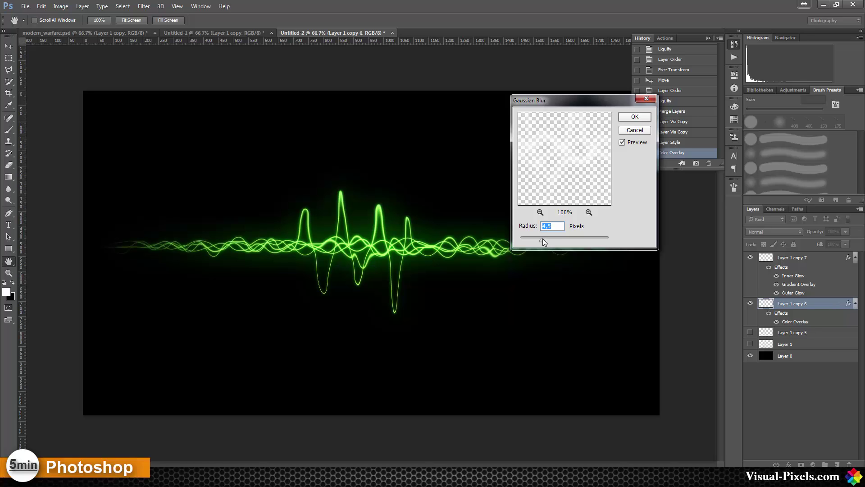
pyautogui.click(627, 118)
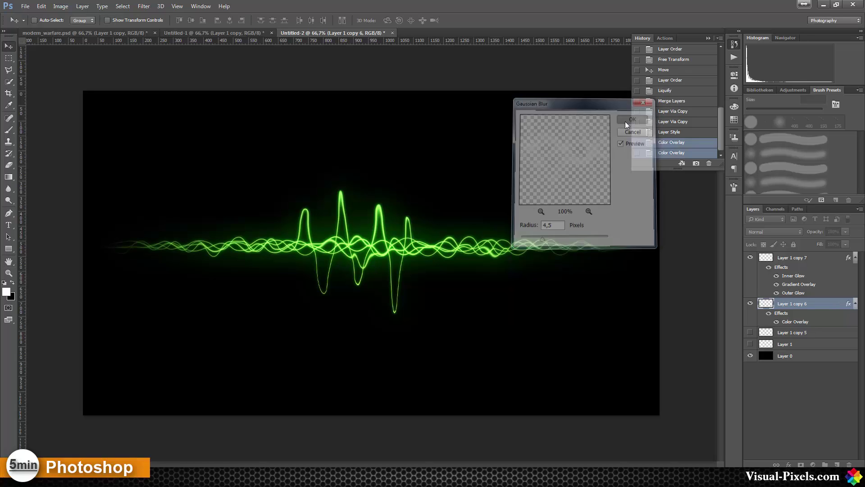
pyautogui.click(751, 332)
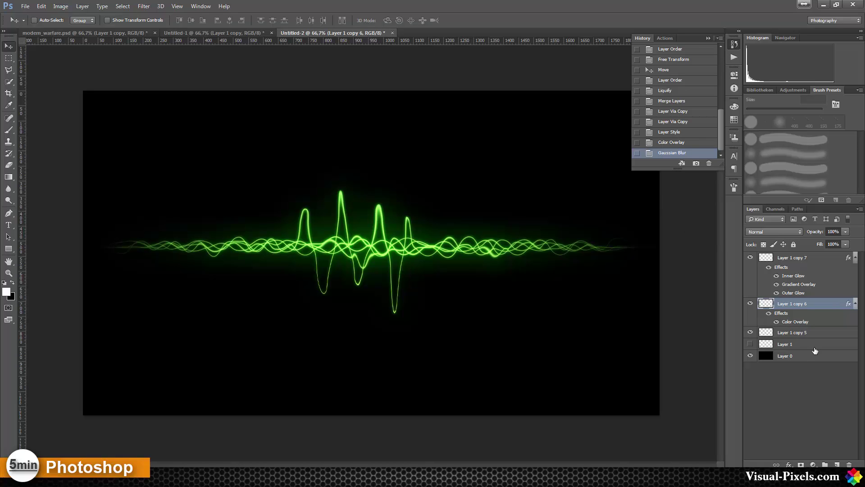
# Step: Select Layer 1 copy 5 and give it a bright green Color Overlay
pyautogui.click(812, 333)
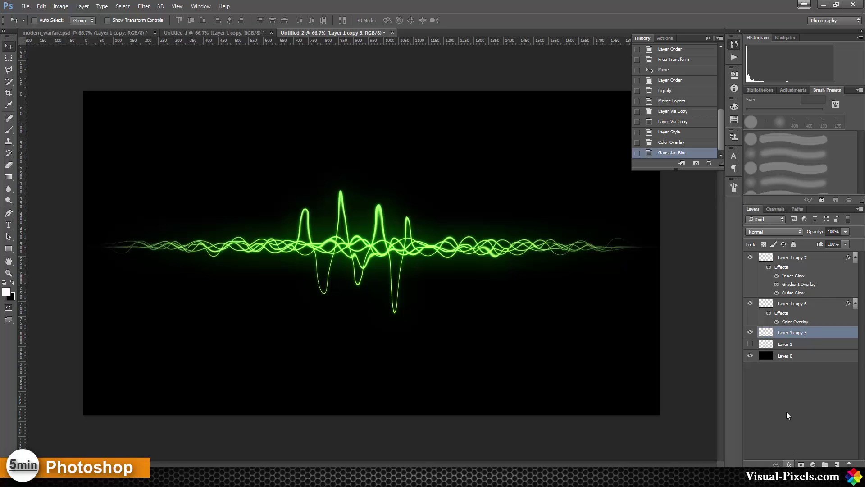
pyautogui.doubleClick(768, 333)
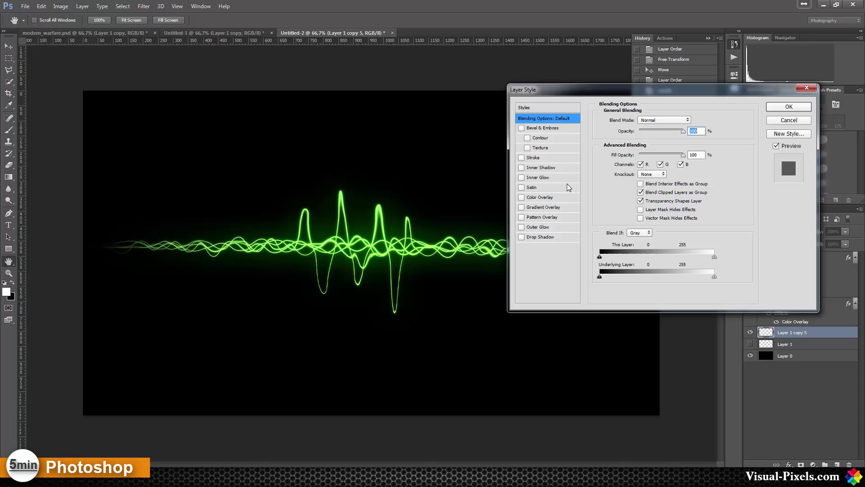
pyautogui.click(540, 197)
pyautogui.click(694, 119)
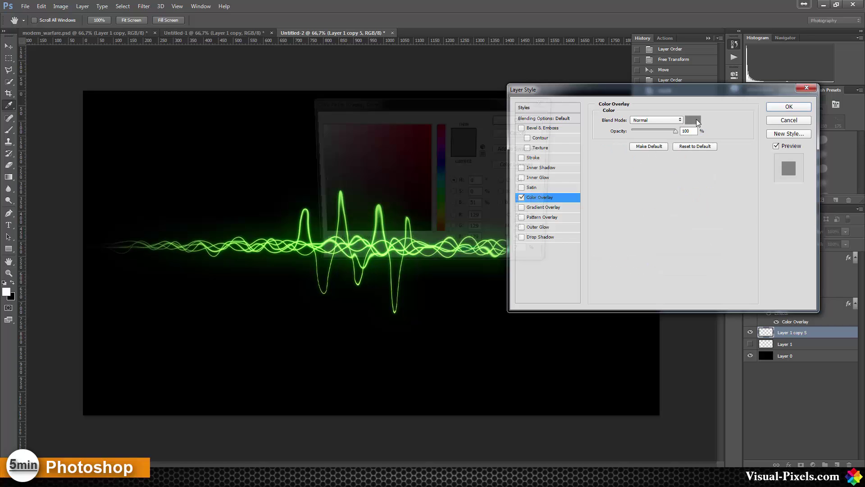
pyautogui.moveTo(434, 215); pyautogui.dragTo(440, 203)
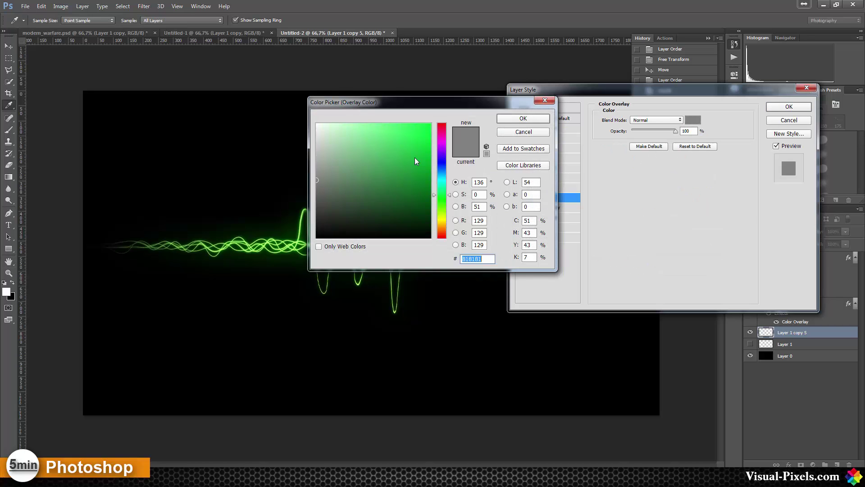
pyautogui.click(411, 143)
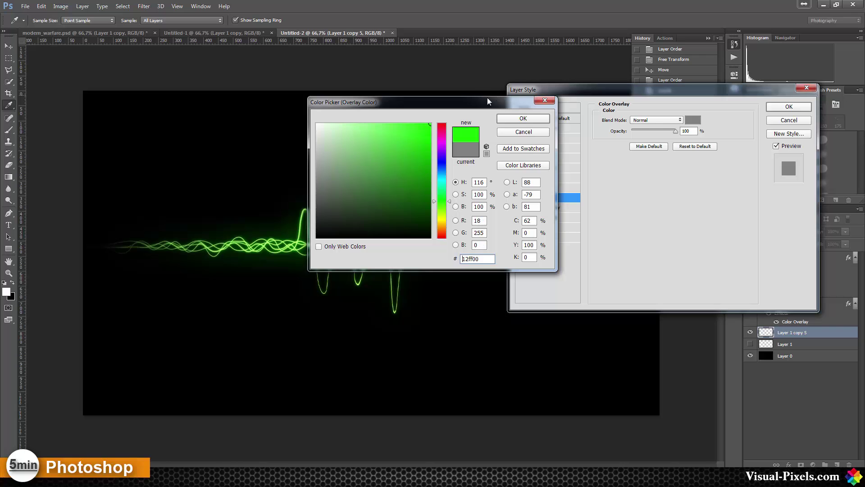
pyautogui.click(513, 118)
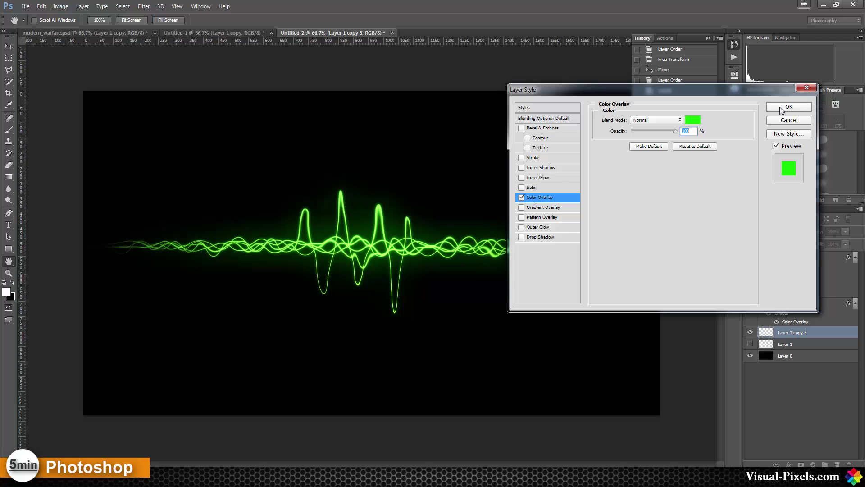
pyautogui.click(780, 107)
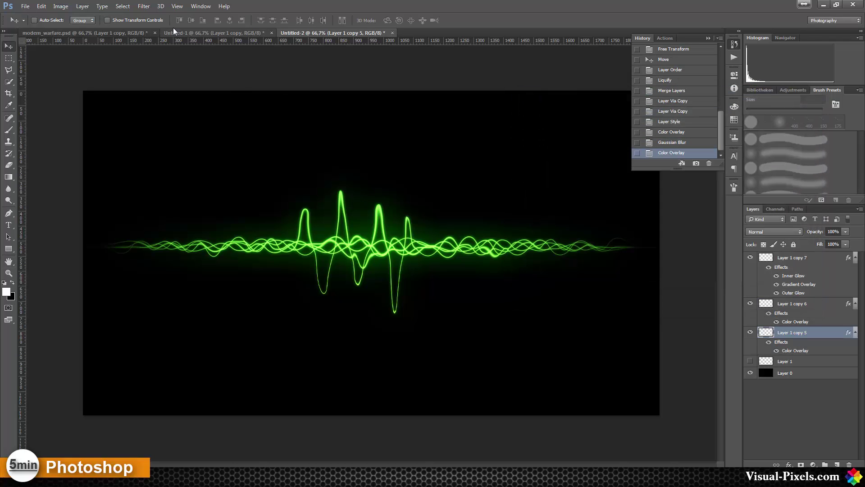
# Step: Apply a vertical -90° Motion Blur to Layer 1 copy 5 for glow streaks
pyautogui.click(140, 7)
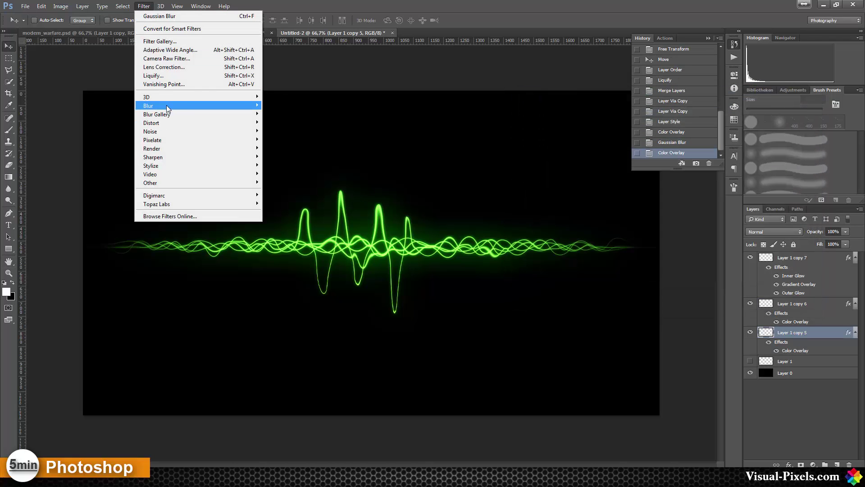
pyautogui.moveTo(256, 106)
pyautogui.click(288, 157)
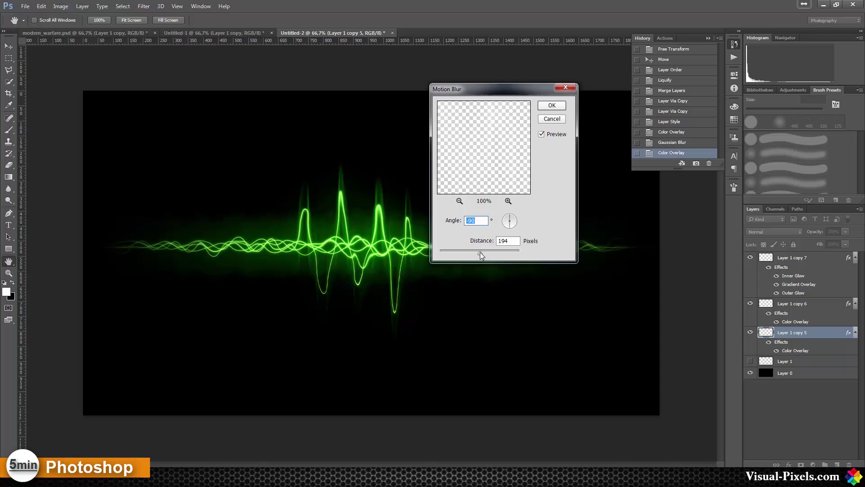
pyautogui.press('Tab')
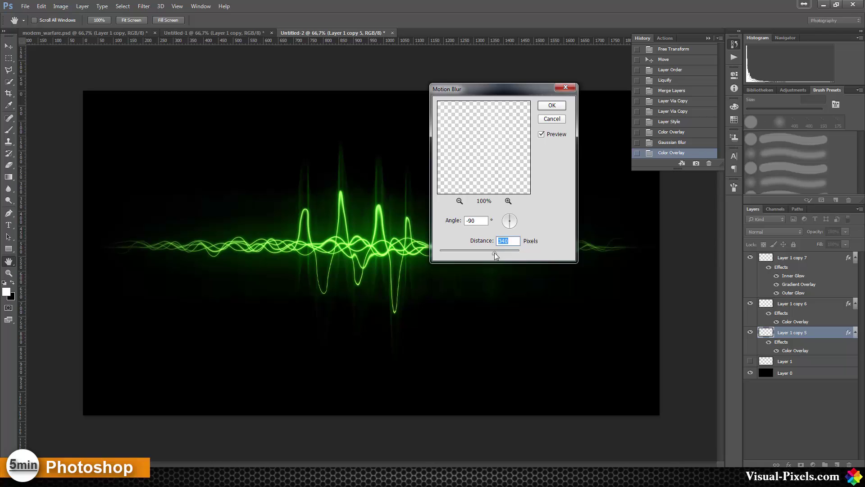
pyautogui.click(551, 107)
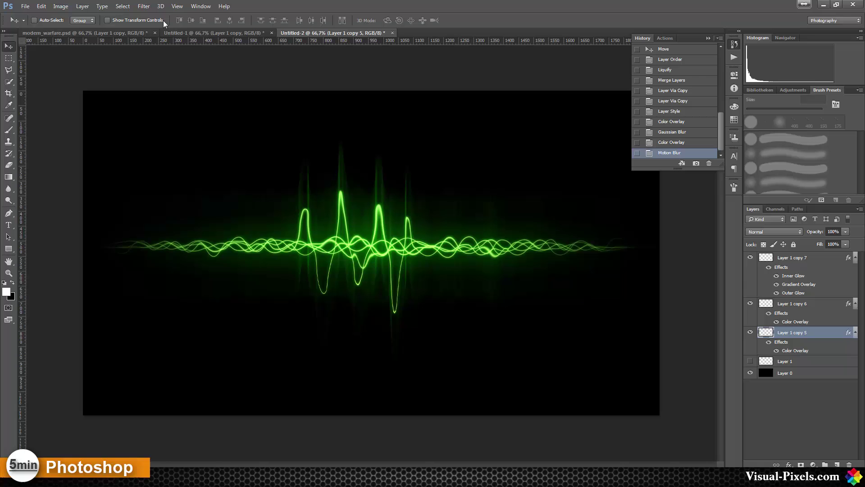
# Step: Soften Layer 1 copy 5 with a Gaussian Blur
pyautogui.click(137, 7)
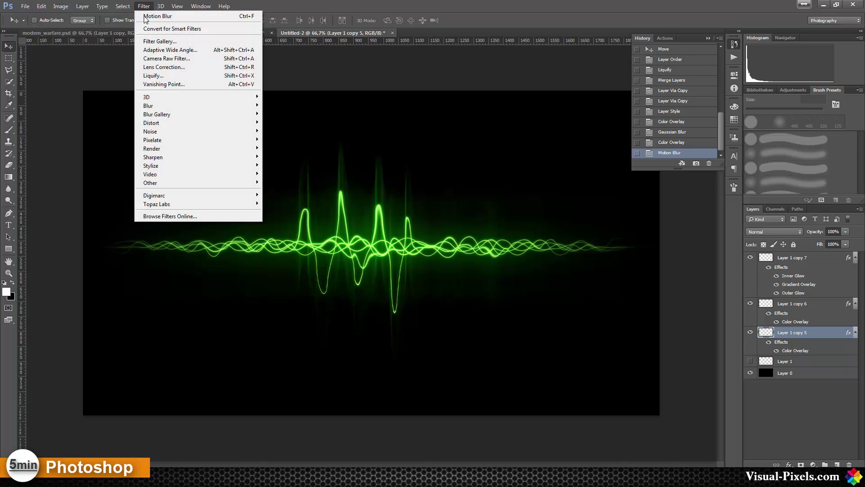
pyautogui.moveTo(189, 109)
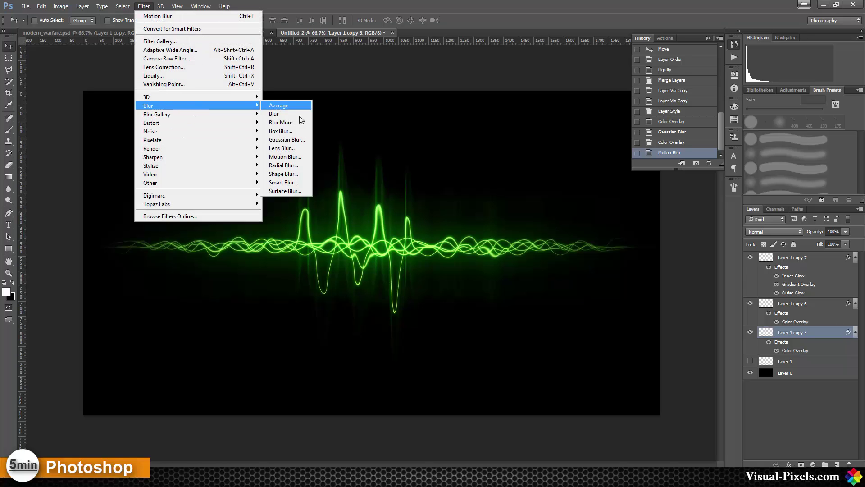
pyautogui.click(301, 141)
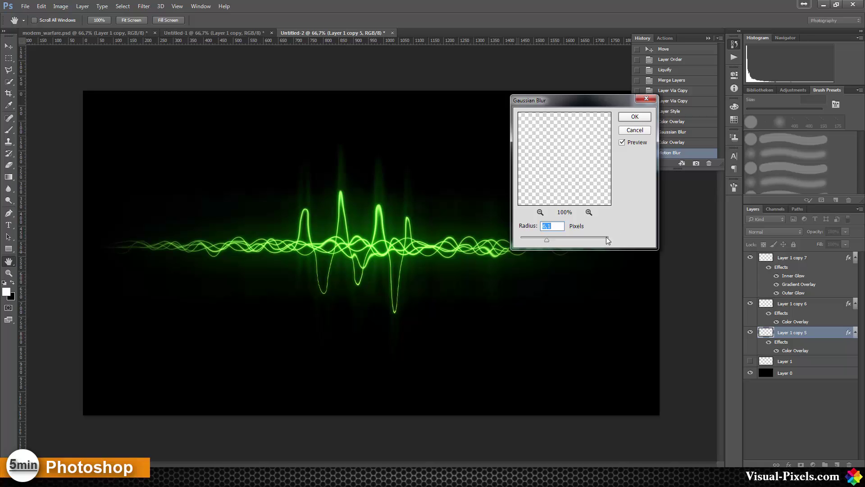
pyautogui.click(640, 117)
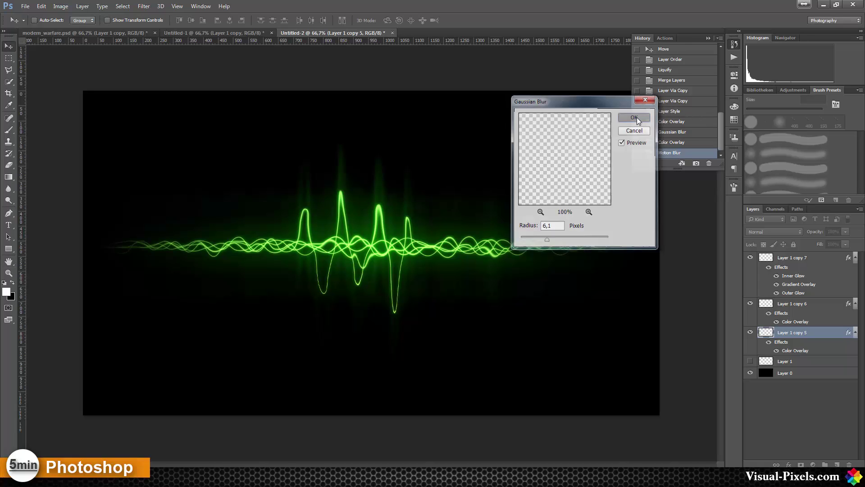
# Step: Apply another Motion Blur with the distance lowered to 201 px, then select Layer 1 copy 7
pyautogui.click(138, 6)
pyautogui.moveTo(154, 106)
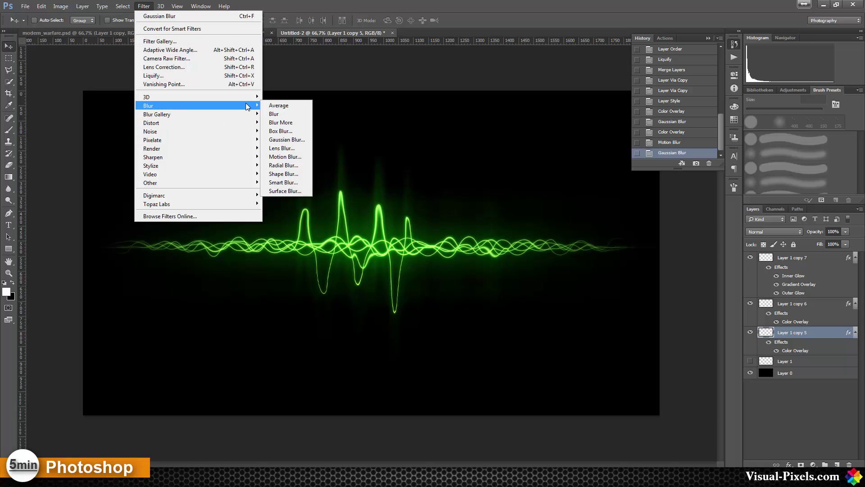
pyautogui.click(292, 157)
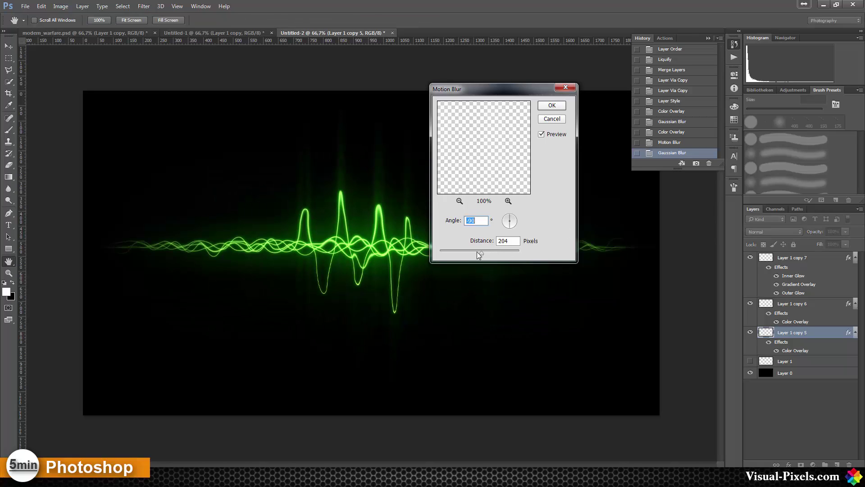
pyautogui.moveTo(498, 251); pyautogui.dragTo(477, 252)
pyautogui.click(551, 106)
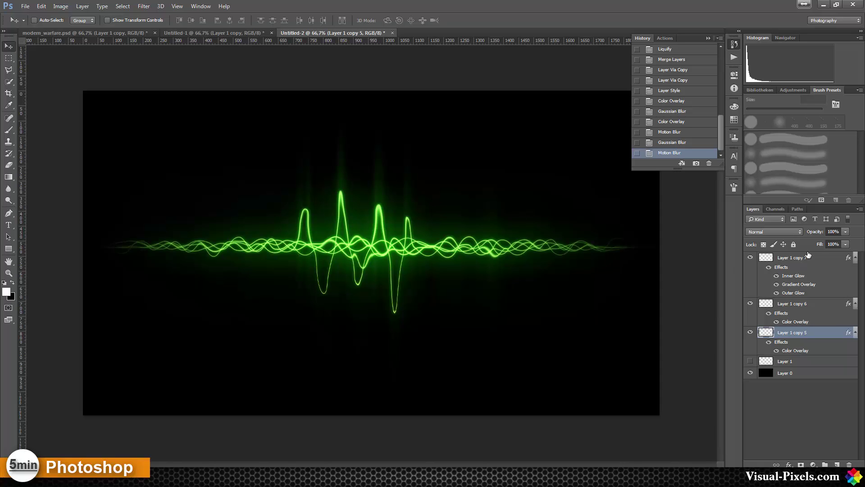
pyautogui.click(786, 261)
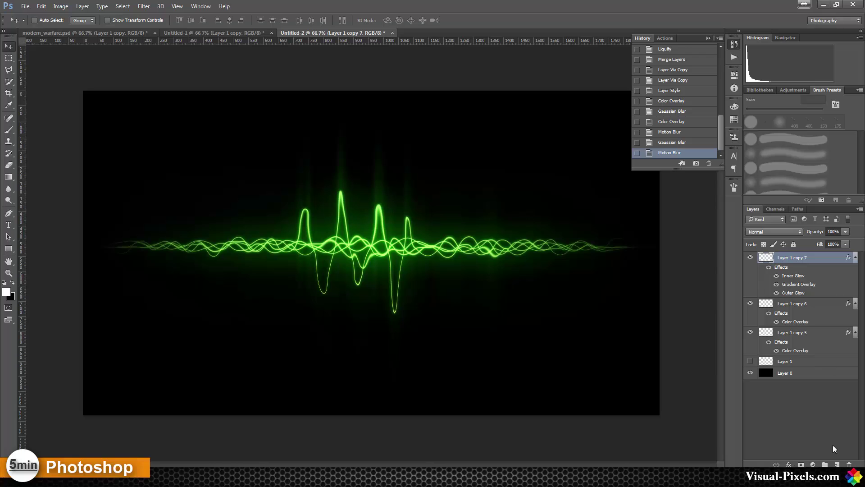
# Step: Create a new layer filled with rendered Clouds
pyautogui.click(838, 464)
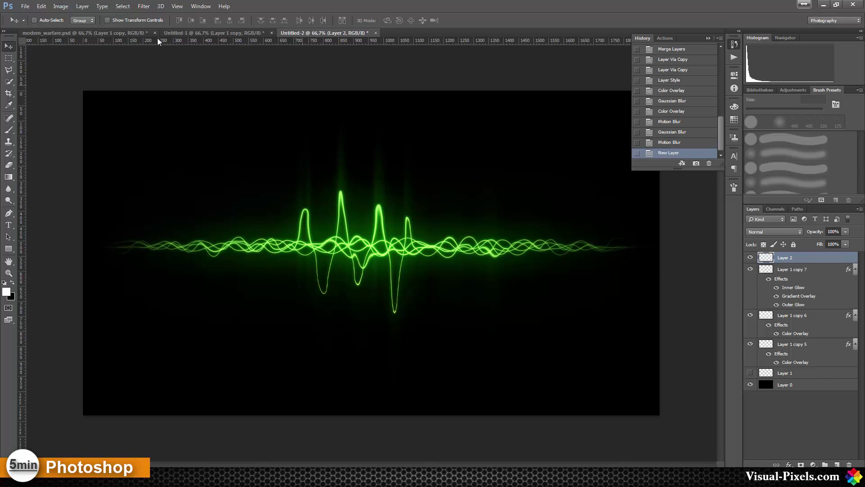
pyautogui.click(144, 7)
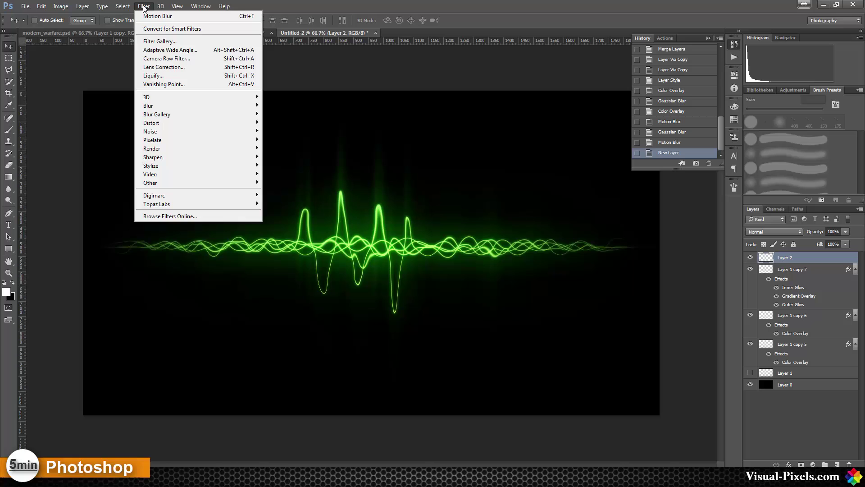
pyautogui.moveTo(181, 149)
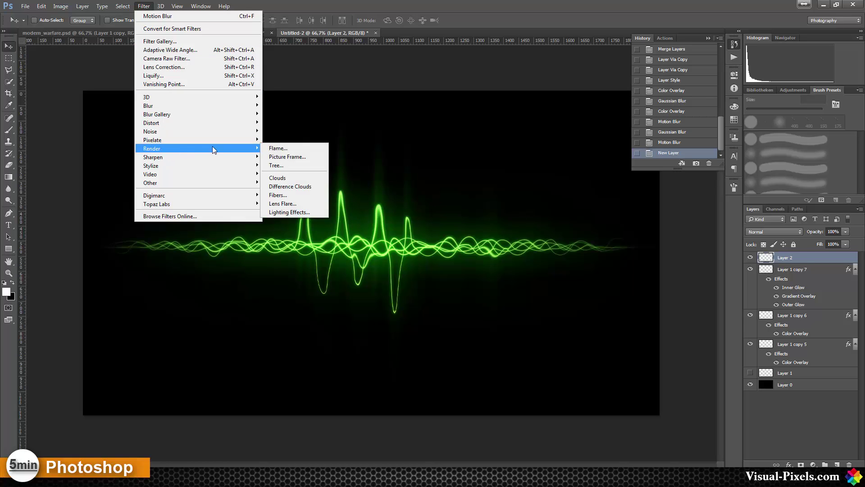
pyautogui.click(297, 178)
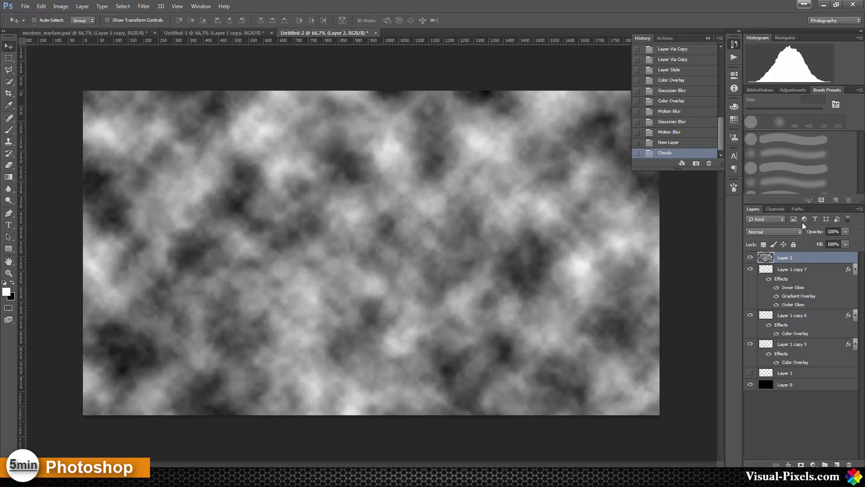
# Step: Set the clouds Layer 2 to Color Dodge blend mode at 50% opacity
pyautogui.click(787, 230)
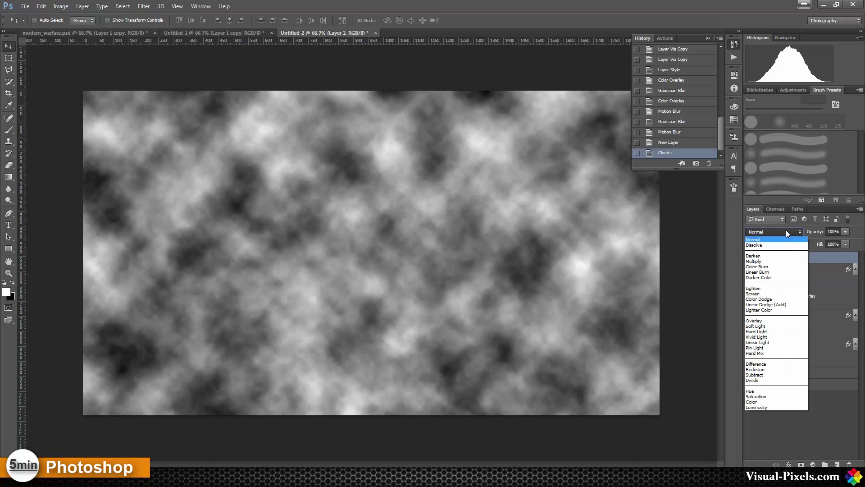
pyautogui.click(774, 299)
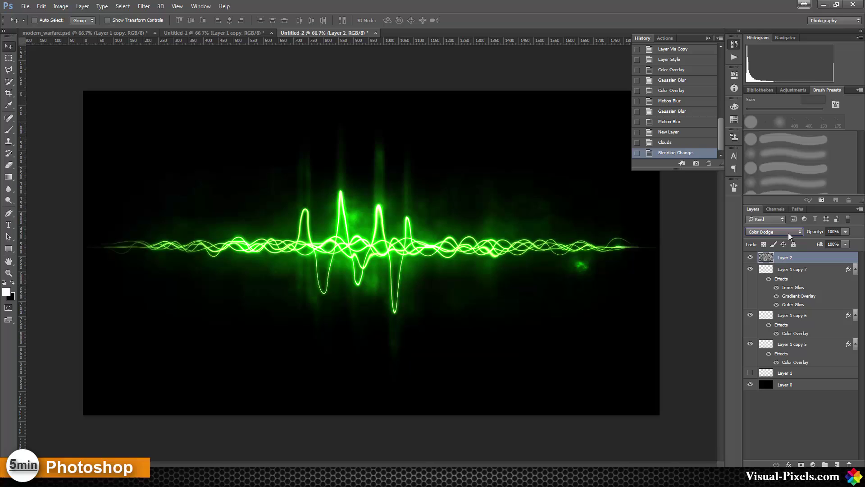
pyautogui.click(844, 233)
pyautogui.moveTo(833, 243); pyautogui.dragTo(828, 242)
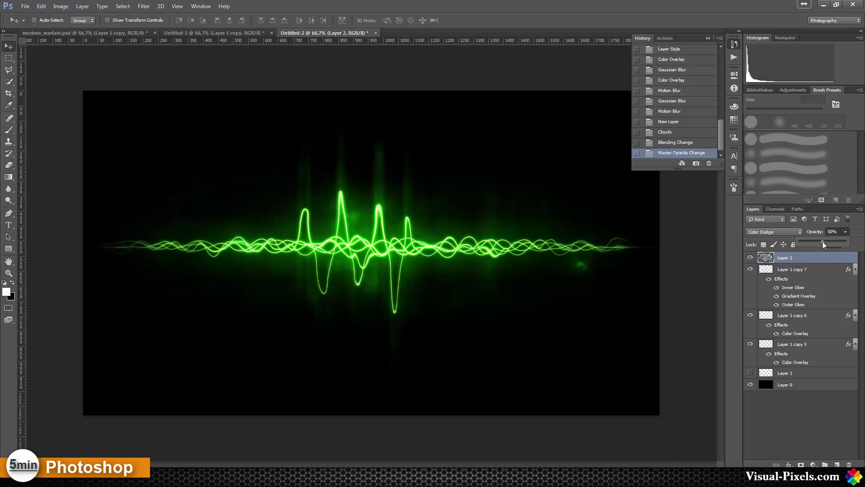
pyautogui.click(828, 259)
# Step: Duplicate Layer 2 and lower the copy's opacity to 11%
pyautogui.moveTo(828, 256); pyautogui.dragTo(828, 253)
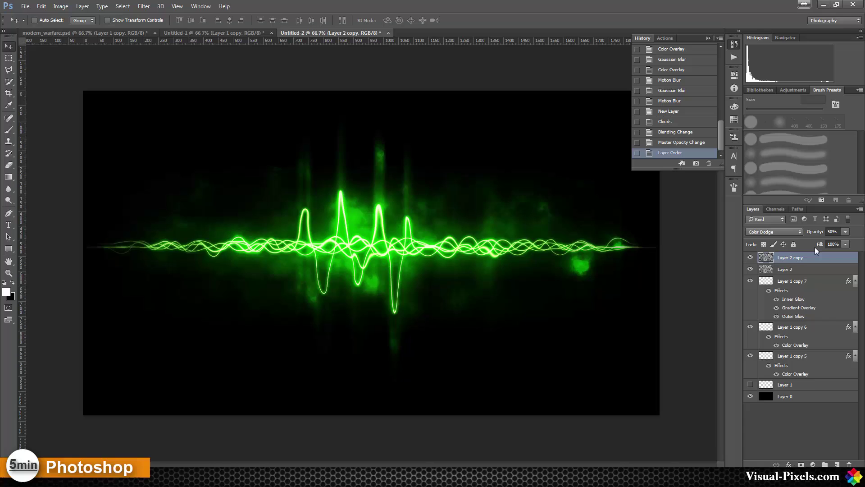
pyautogui.click(845, 232)
pyautogui.click(823, 240)
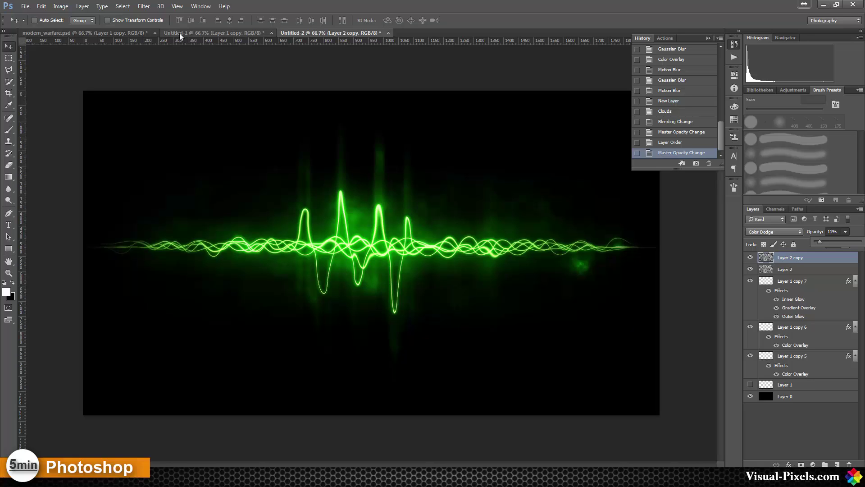
pyautogui.click(105, 38)
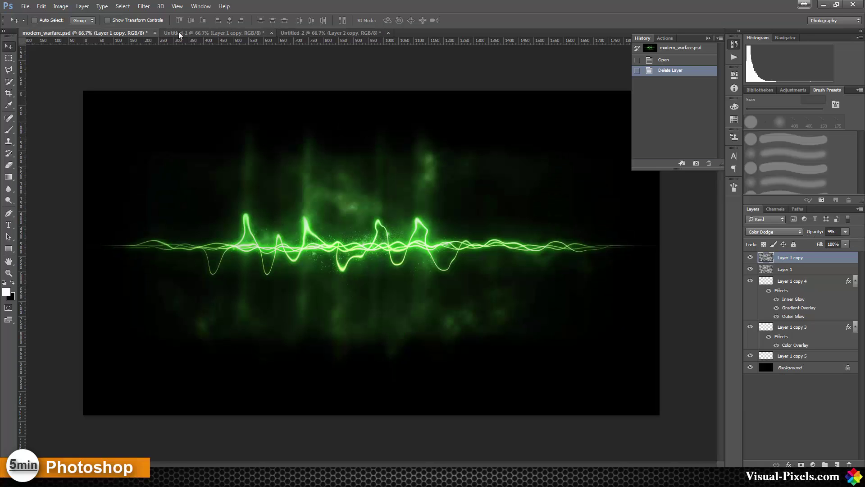
pyautogui.click(201, 32)
pyautogui.click(312, 32)
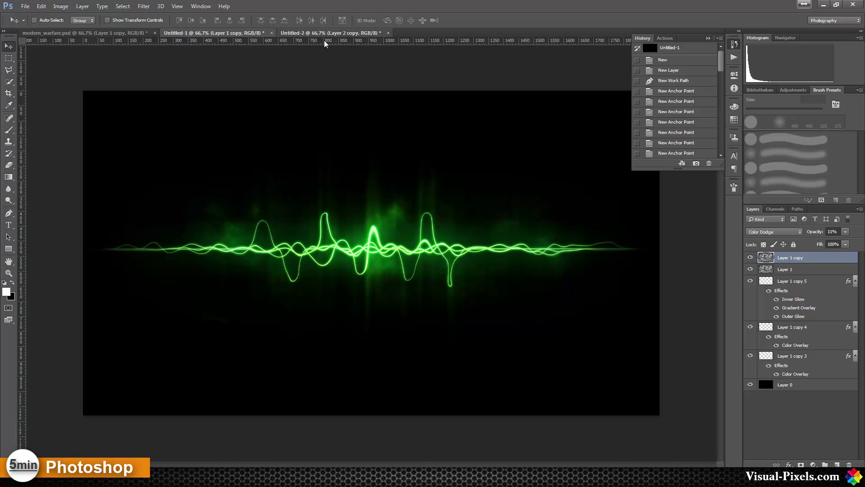
pyautogui.click(103, 36)
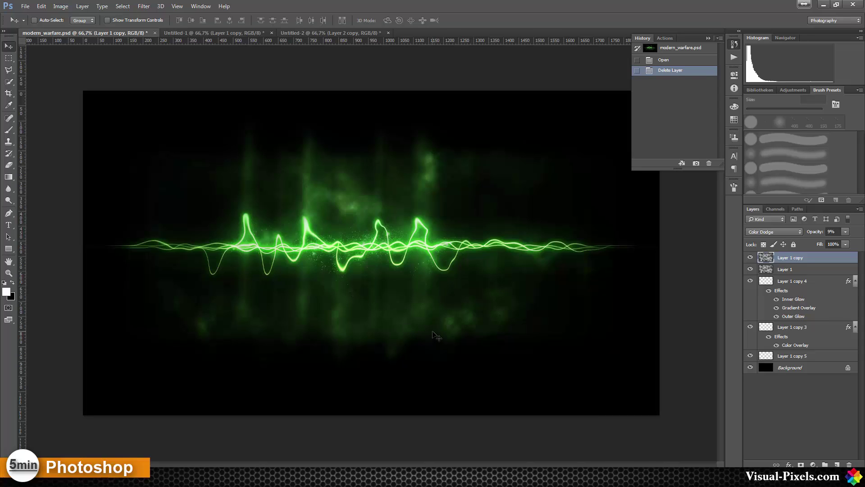
pyautogui.click(786, 359)
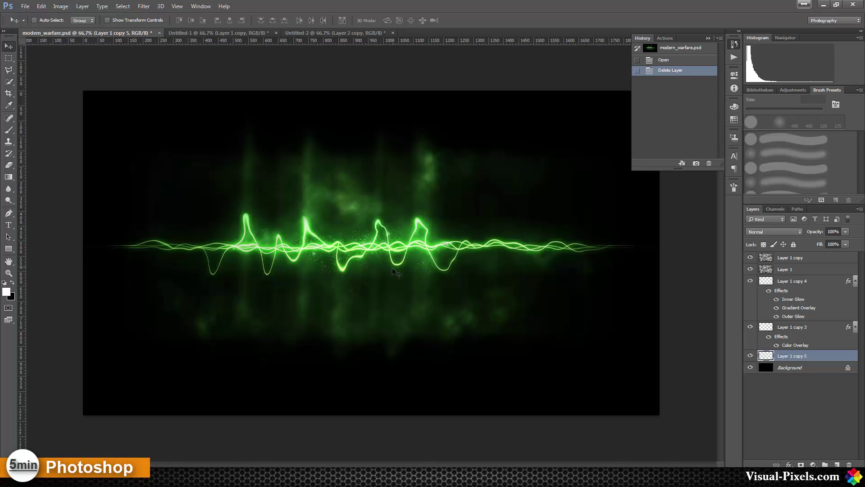
pyautogui.click(323, 33)
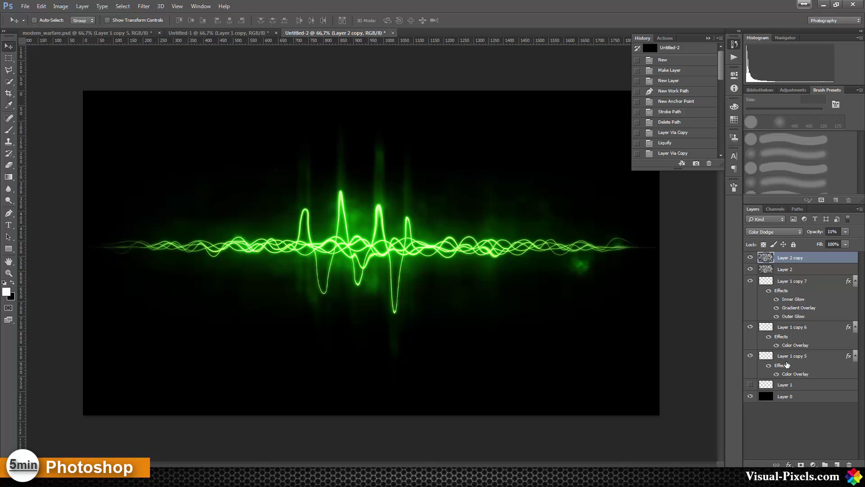
# Step: Select Layer 1 copy 5 and apply a Motion Blur with a 76-pixel distance
pyautogui.click(787, 357)
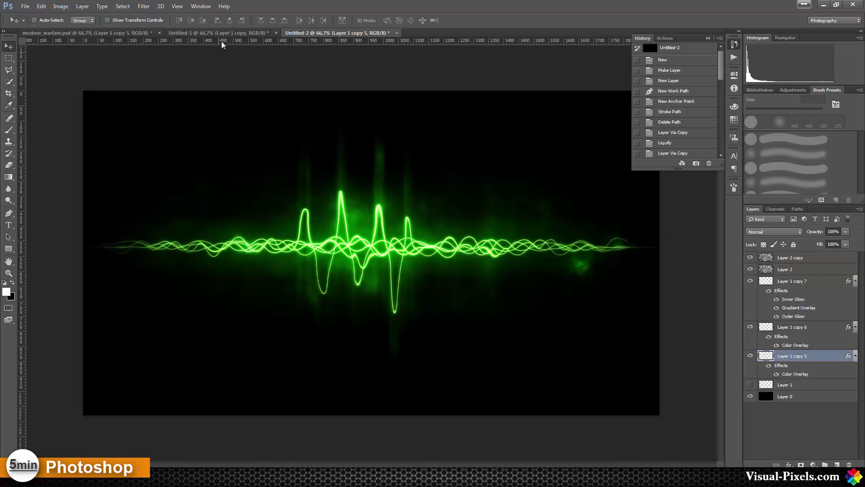
pyautogui.click(143, 7)
pyautogui.moveTo(159, 6)
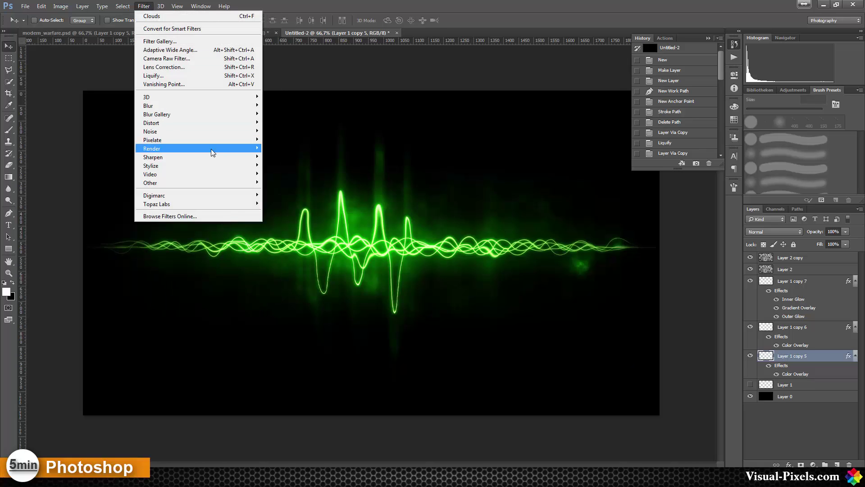
pyautogui.moveTo(246, 106)
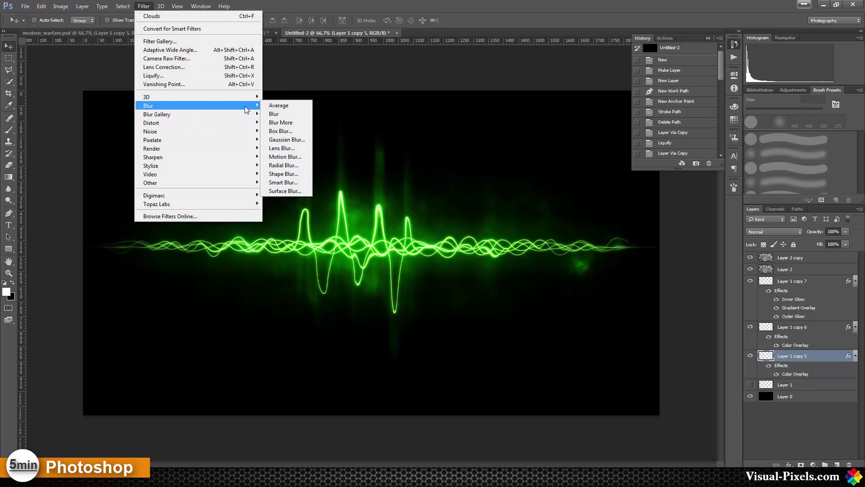
pyautogui.click(284, 156)
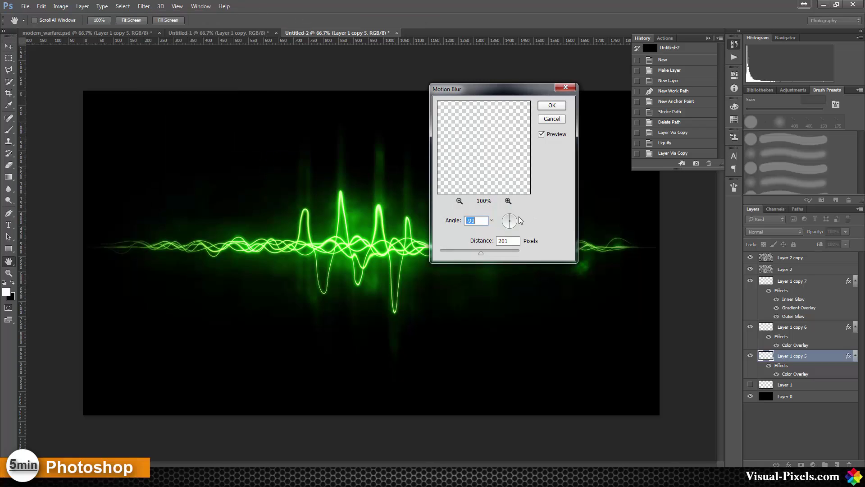
pyautogui.write('7')
pyautogui.moveTo(481, 250); pyautogui.dragTo(465, 253)
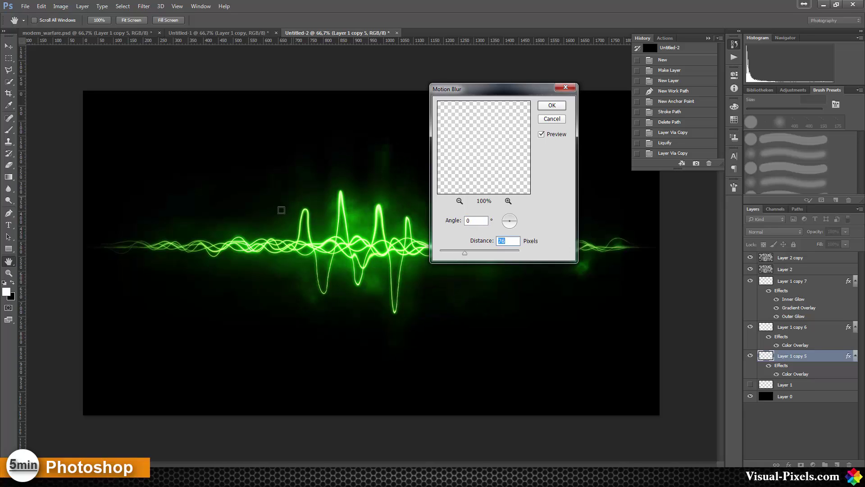
pyautogui.press('Return')
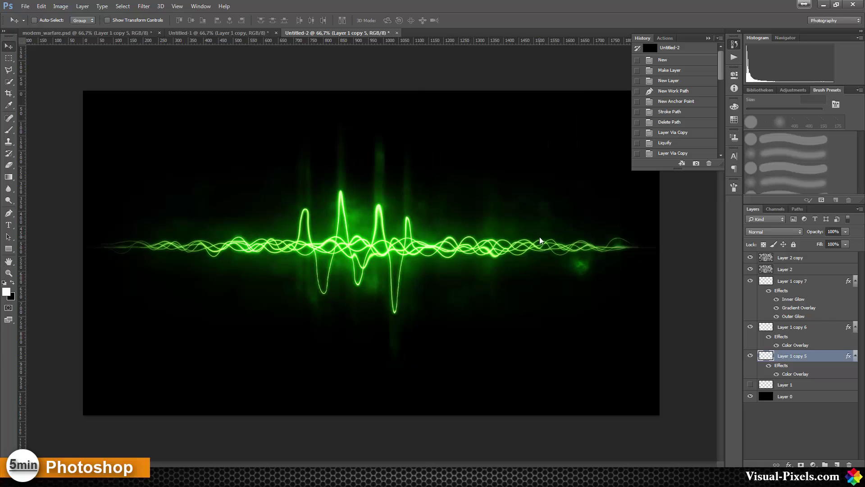